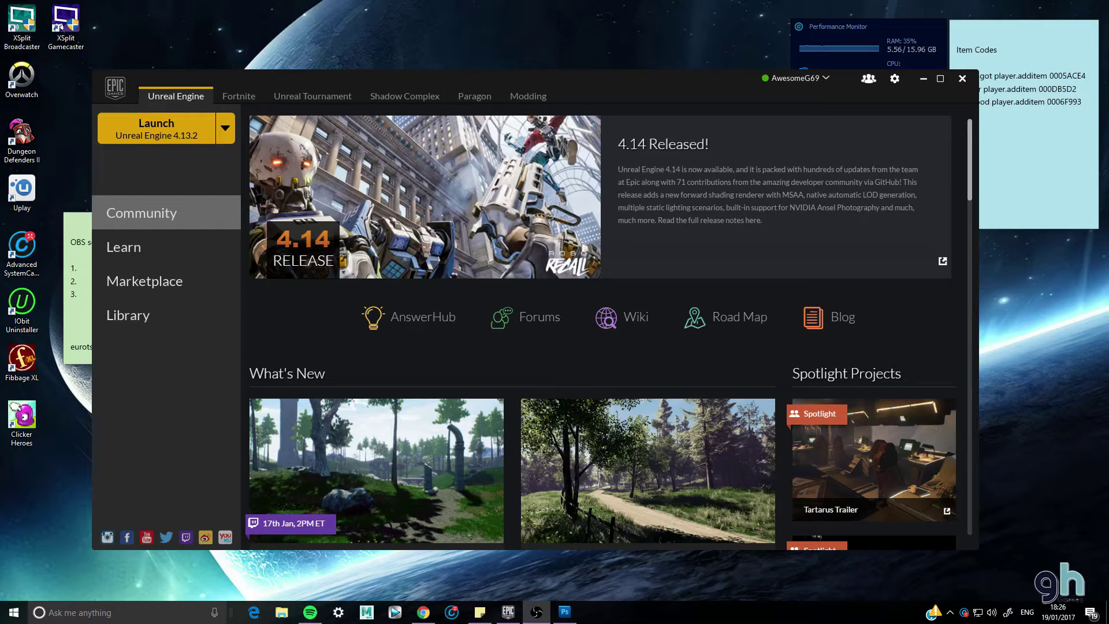
# - Launch Unreal Engine 4.13.2 and open the settings for a new project
pyautogui.click(179, 130)
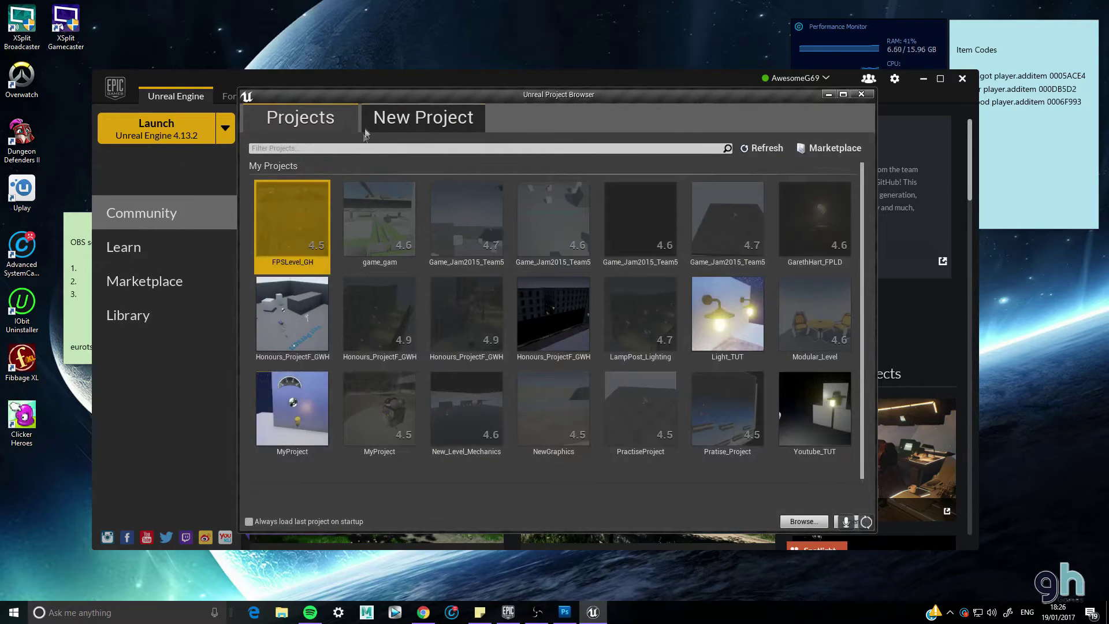
pyautogui.moveTo(374, 96); pyautogui.dragTo(358, 94)
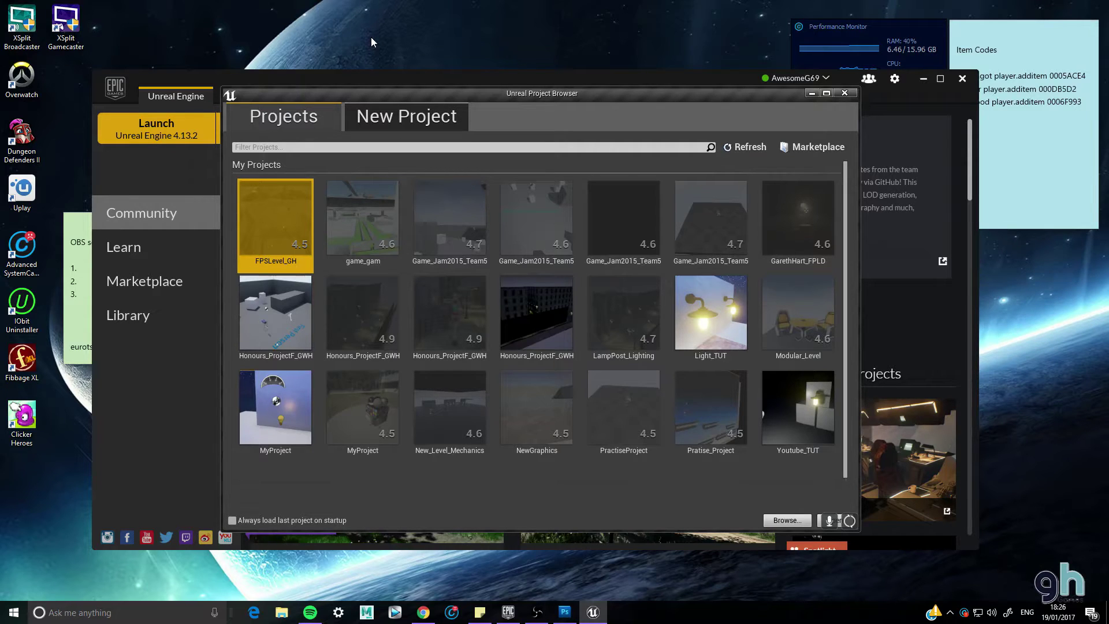
pyautogui.moveTo(442, 91); pyautogui.dragTo(439, 60)
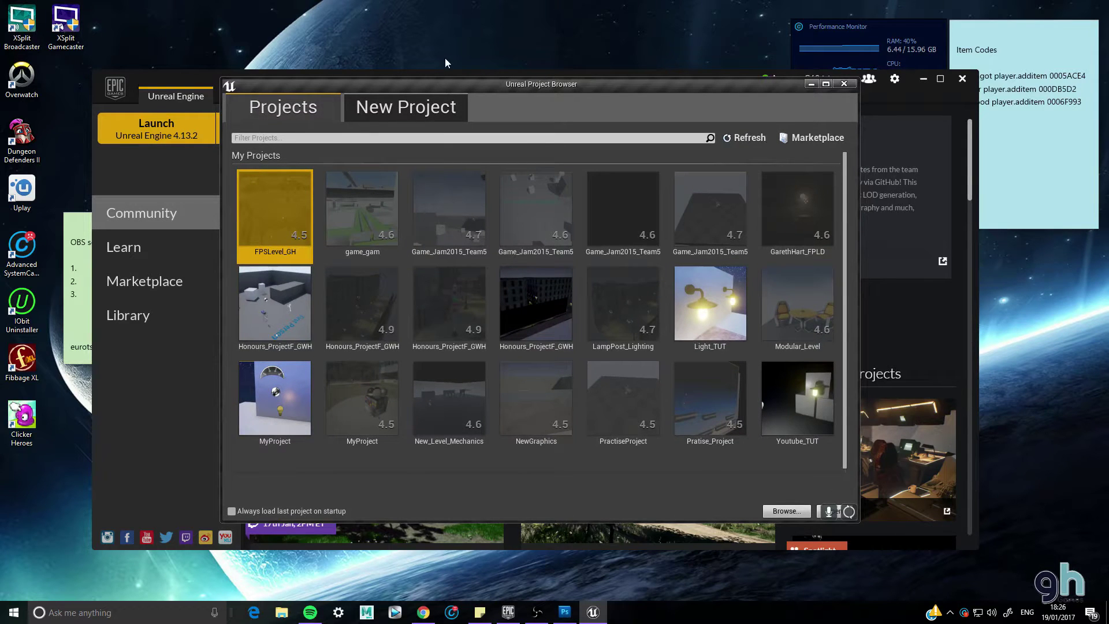
pyautogui.click(422, 113)
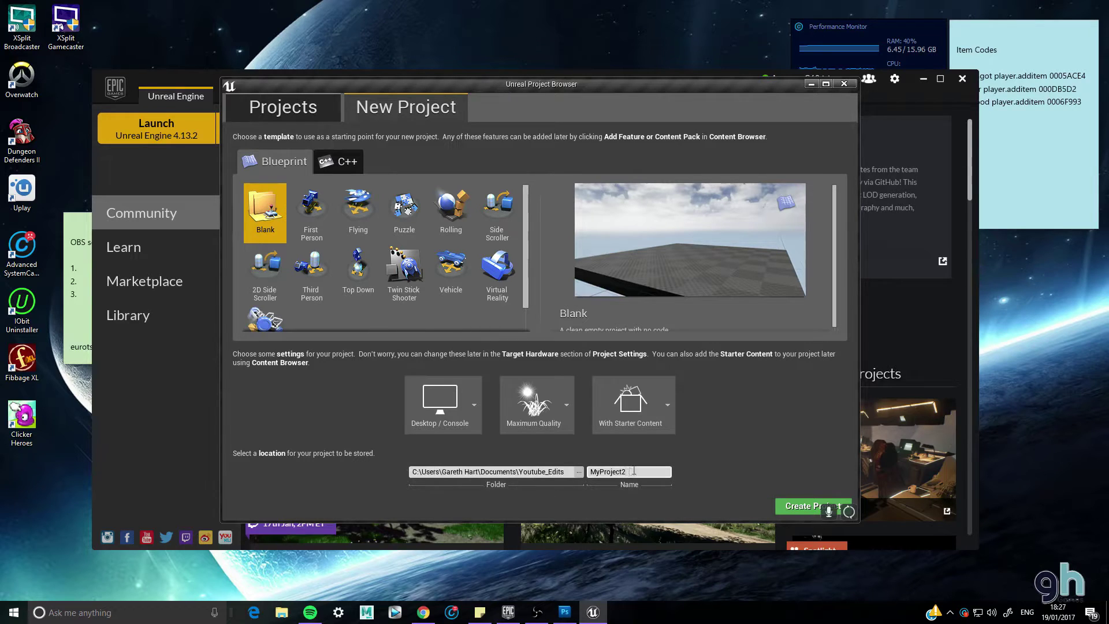
# - Name the blank Blueprint project Night_Scene_TUT and create it with starter content
pyautogui.moveTo(633, 472); pyautogui.dragTo(580, 476)
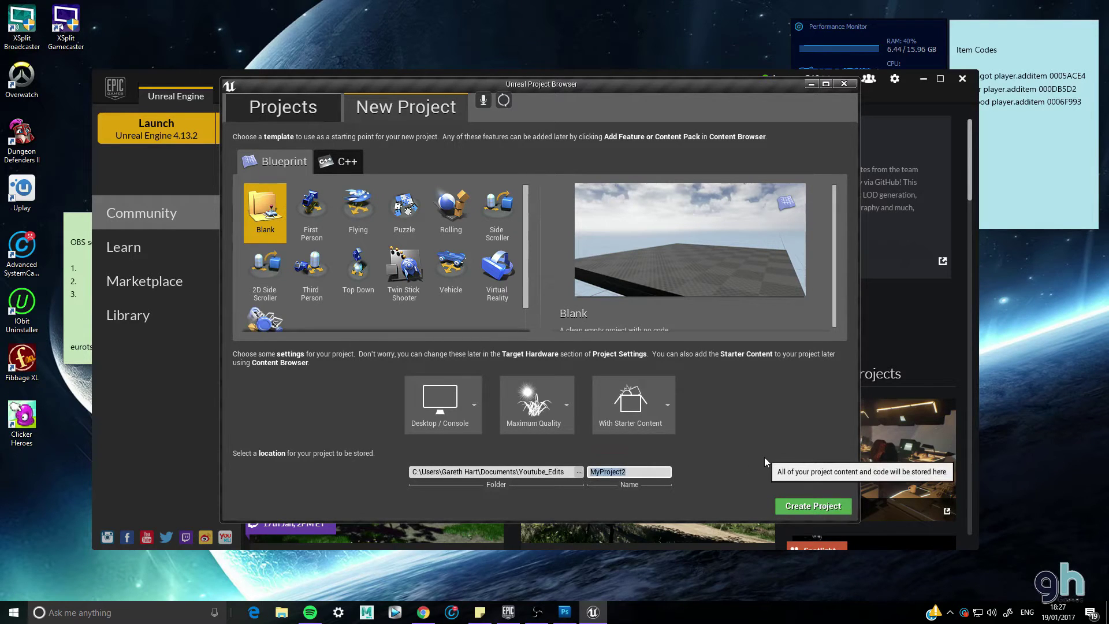
pyautogui.press('Tab')
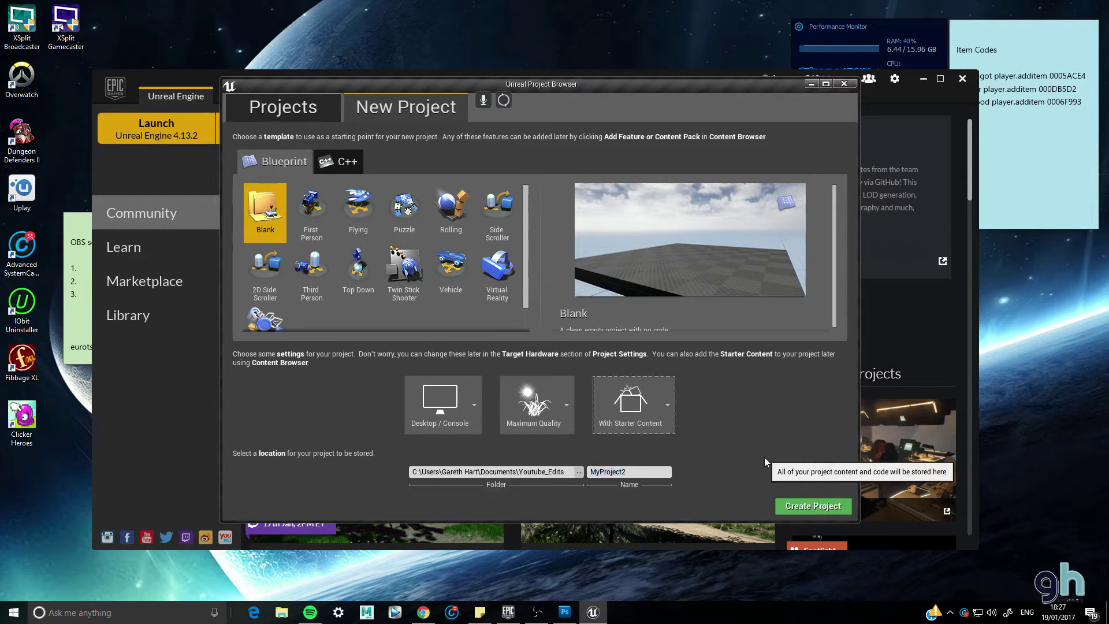
pyautogui.click(641, 475)
pyautogui.write('Night_Scene_TUT')
pyautogui.click(799, 506)
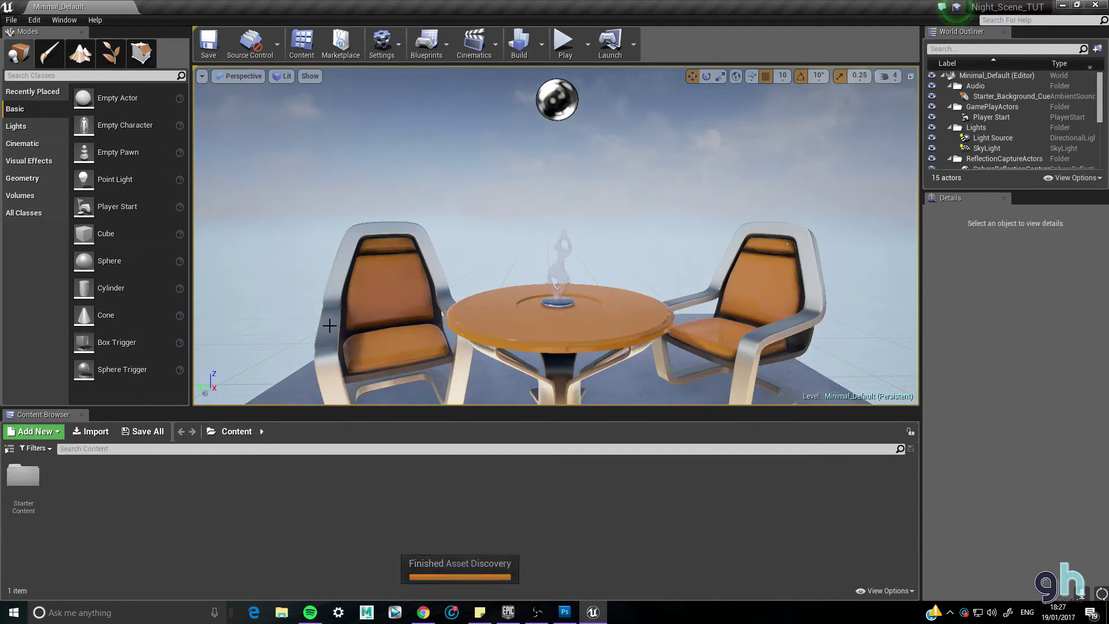
# - Delete both chairs, the table and the statue from the default level
pyautogui.moveTo(495, 255); pyautogui.dragTo(477, 307)
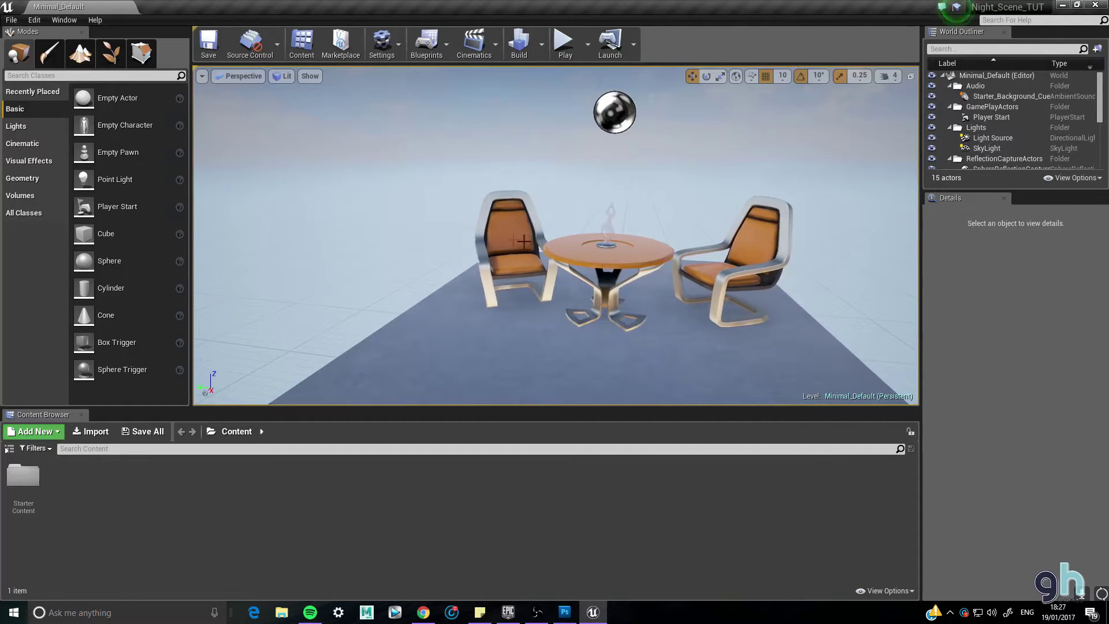
pyautogui.click(520, 242)
pyautogui.press('Delete')
pyautogui.click(577, 243)
pyautogui.press('Delete')
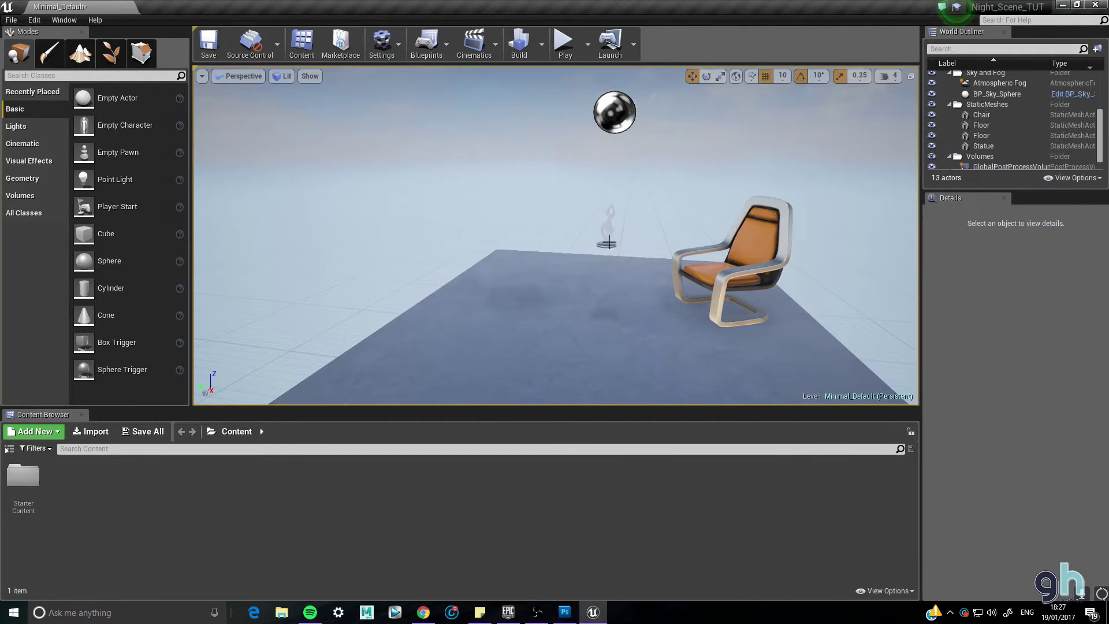
pyautogui.click(610, 234)
pyautogui.press('Delete')
pyautogui.click(730, 260)
pyautogui.press('Delete')
# - Delete the floor slab next to the player start, keeping the slab that held the furniture
pyautogui.moveTo(650, 263); pyautogui.dragTo(615, 315)
pyautogui.click(587, 364)
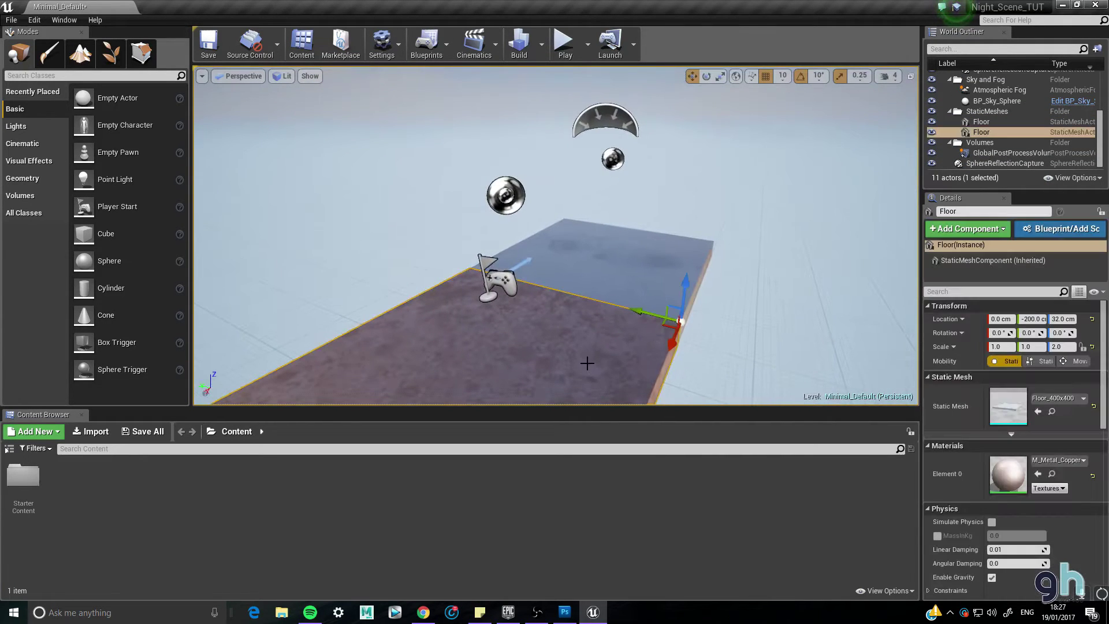
pyautogui.press('Delete')
# - Duplicate the remaining floor slab along the X axis and copy the slabs along Y to form a two-by-two floor
pyautogui.click(609, 275)
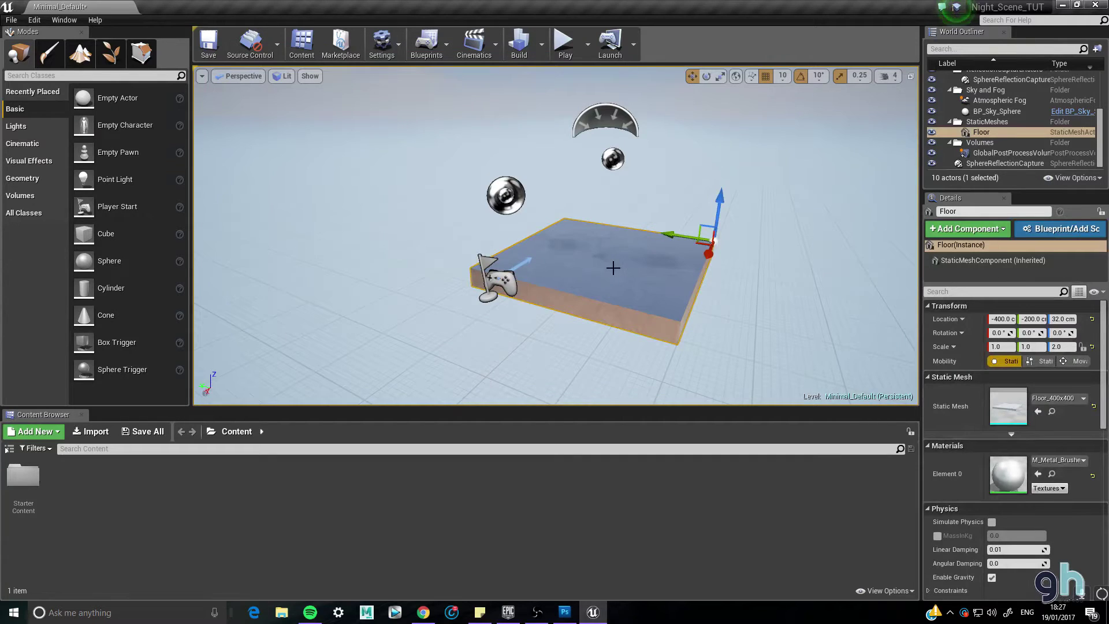
pyautogui.moveTo(612, 265); pyautogui.dragTo(549, 269)
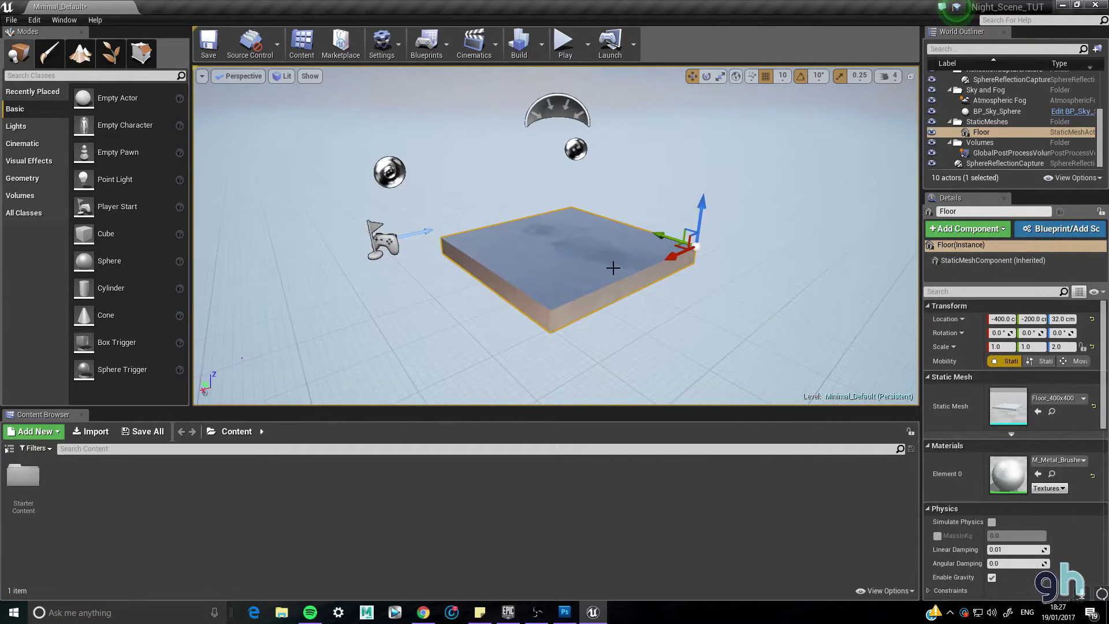
pyautogui.keyDown('alt'); pyautogui.keyDown('shift'); pyautogui.moveTo(672, 255); pyautogui.dragTo(578, 301); pyautogui.keyUp('shift'); pyautogui.keyUp('alt')
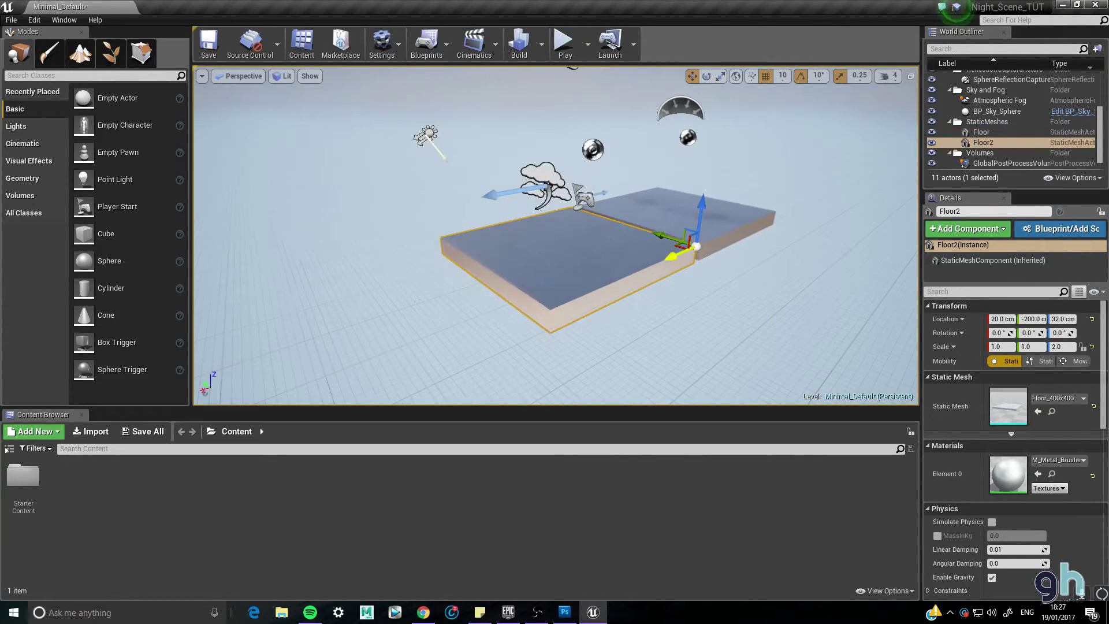
pyautogui.keyDown('alt'); pyautogui.keyDown('shift'); pyautogui.moveTo(659, 234); pyautogui.dragTo(672, 256); pyautogui.keyUp('shift'); pyautogui.keyUp('alt')
# - Select the sky sphere and enlarge the level's actor list in both height and width
pyautogui.moveTo(450, 166); pyautogui.dragTo(451, 165, button='right')
pyautogui.click(451, 166)
pyautogui.moveTo(482, 247); pyautogui.dragTo(482, 247, button='right')
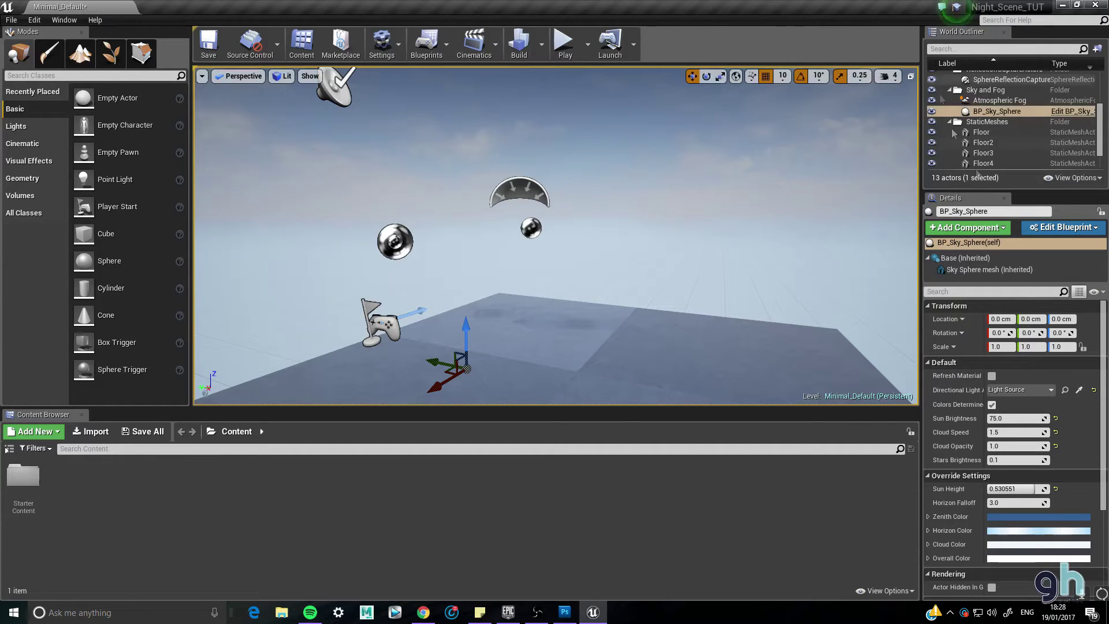
pyautogui.moveTo(961, 192); pyautogui.dragTo(961, 239)
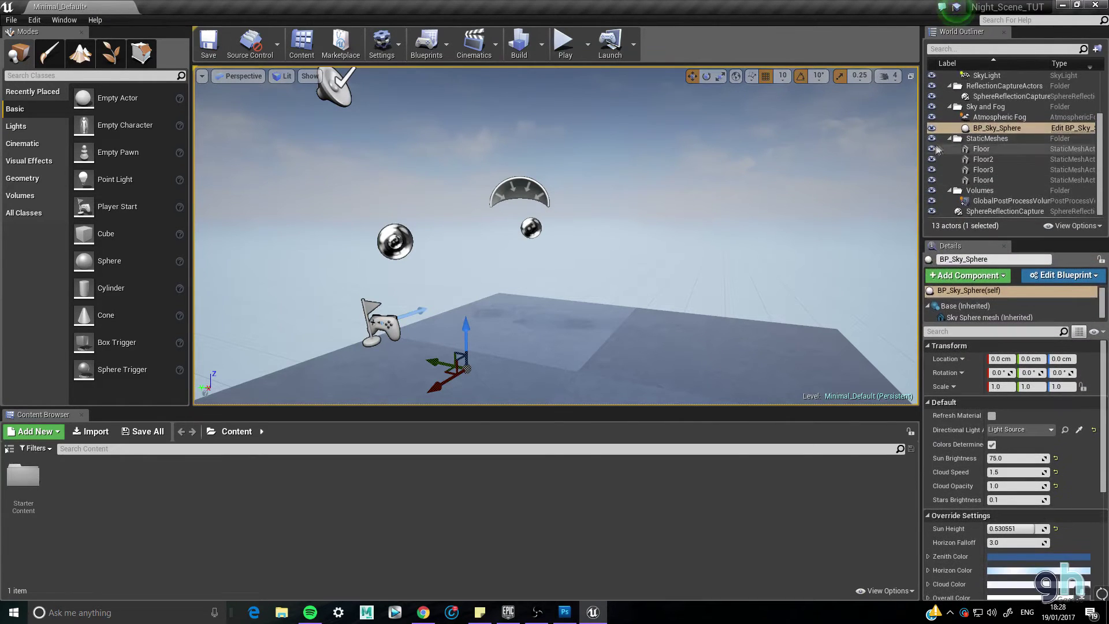
pyautogui.moveTo(919, 148); pyautogui.dragTo(727, 148)
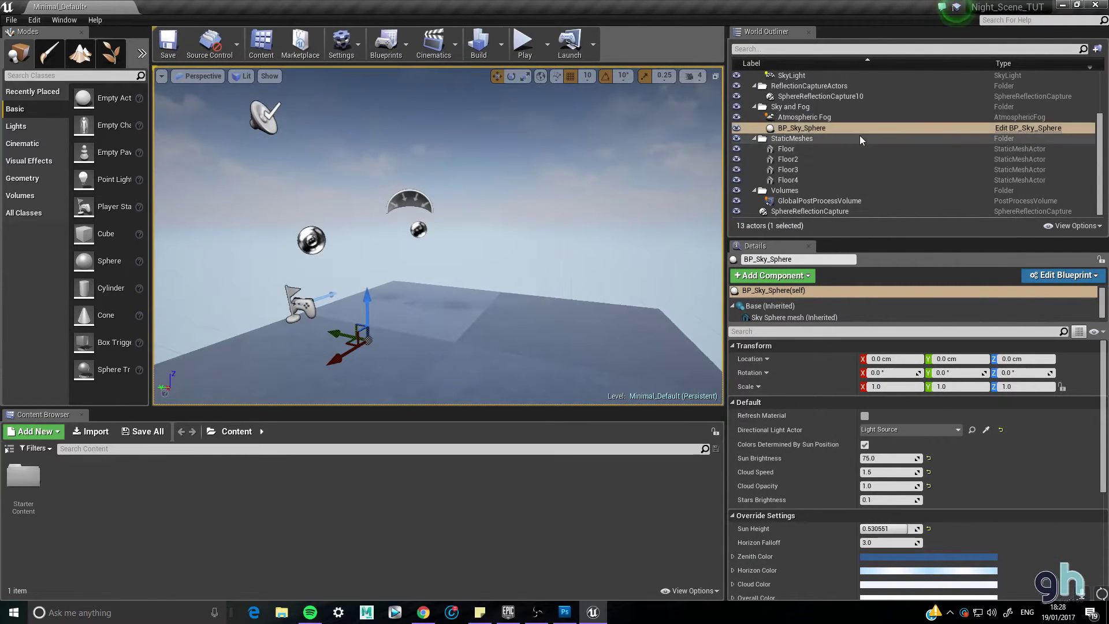
# - Collapse the ReflectionCaptureActors folder and move Light Source and BP_Sky_Sphere out of their folders to the level's root
pyautogui.scroll(1, 860, 135)
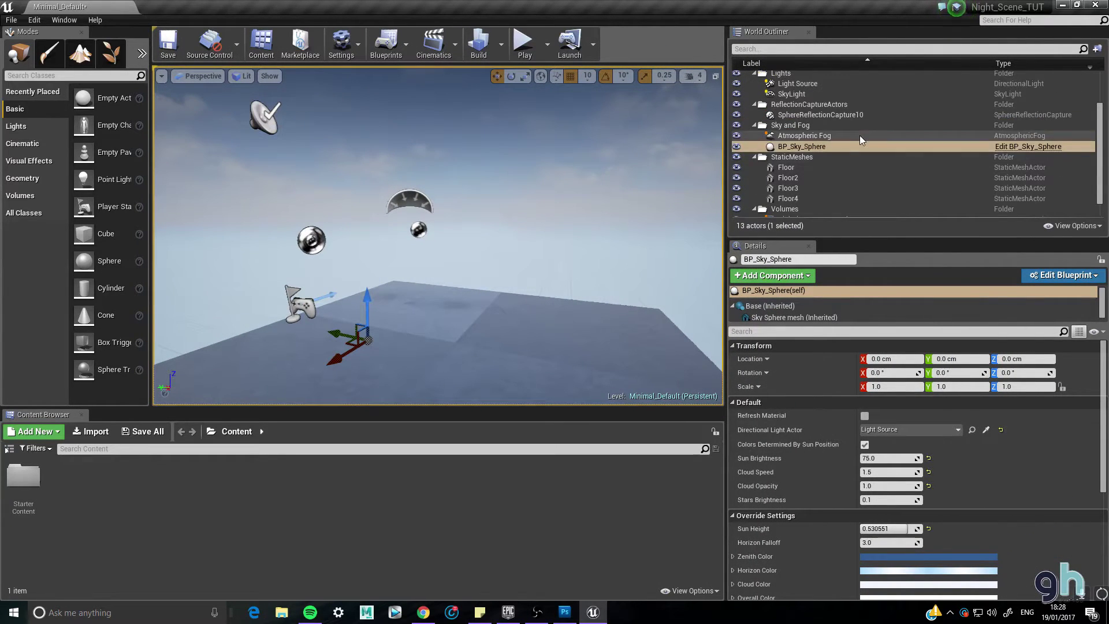
pyautogui.click(755, 108)
pyautogui.click(754, 105)
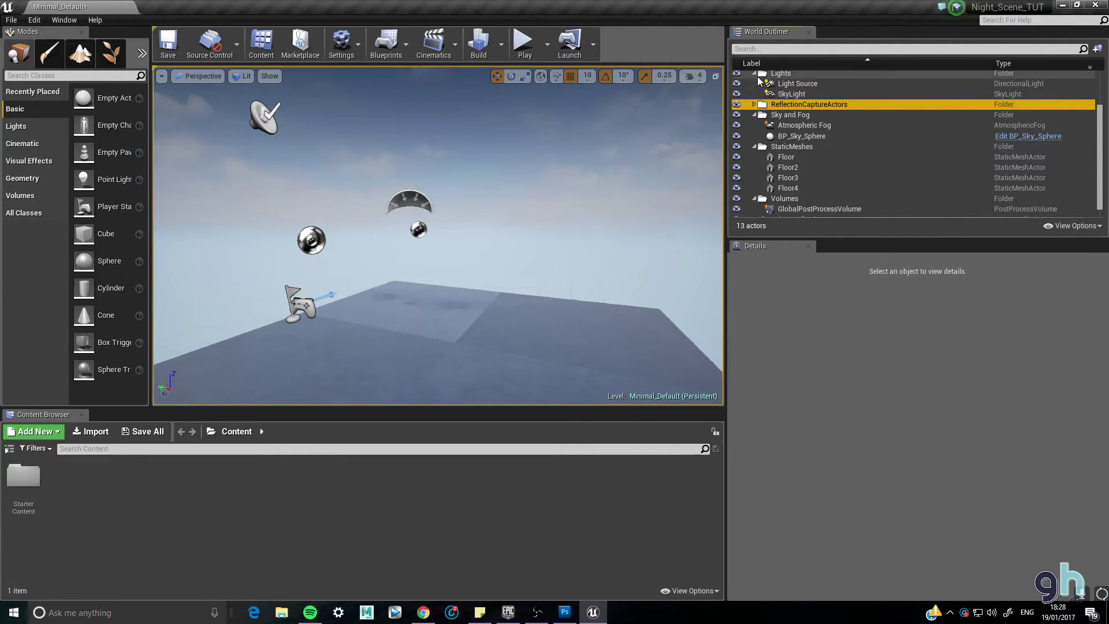
pyautogui.click(800, 84)
pyautogui.scroll(2, 817, 111)
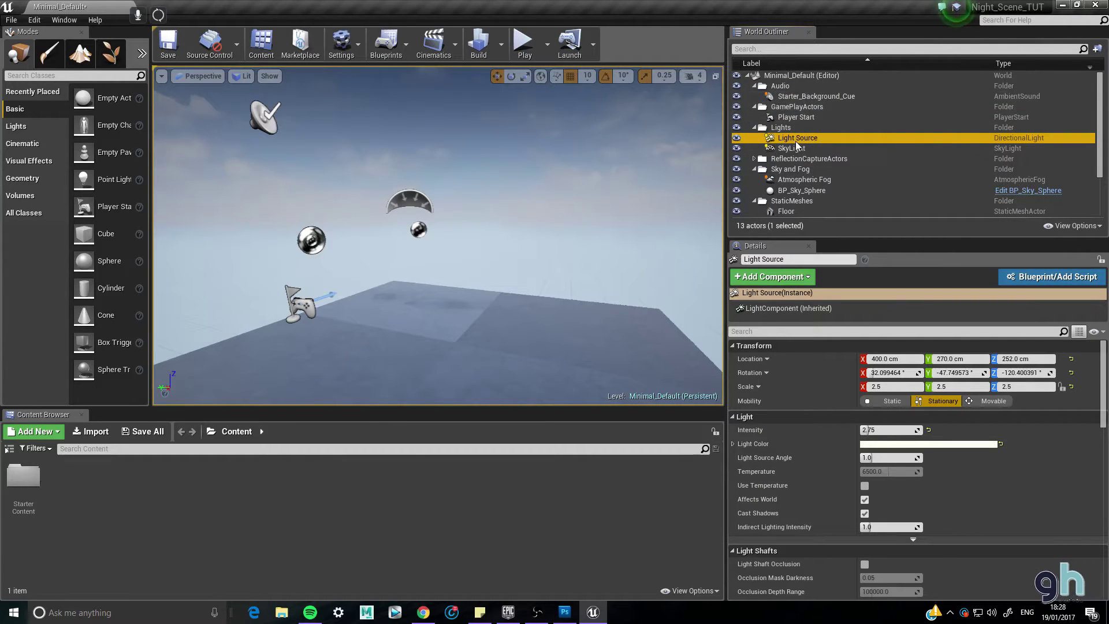
pyautogui.moveTo(800, 137); pyautogui.dragTo(791, 86)
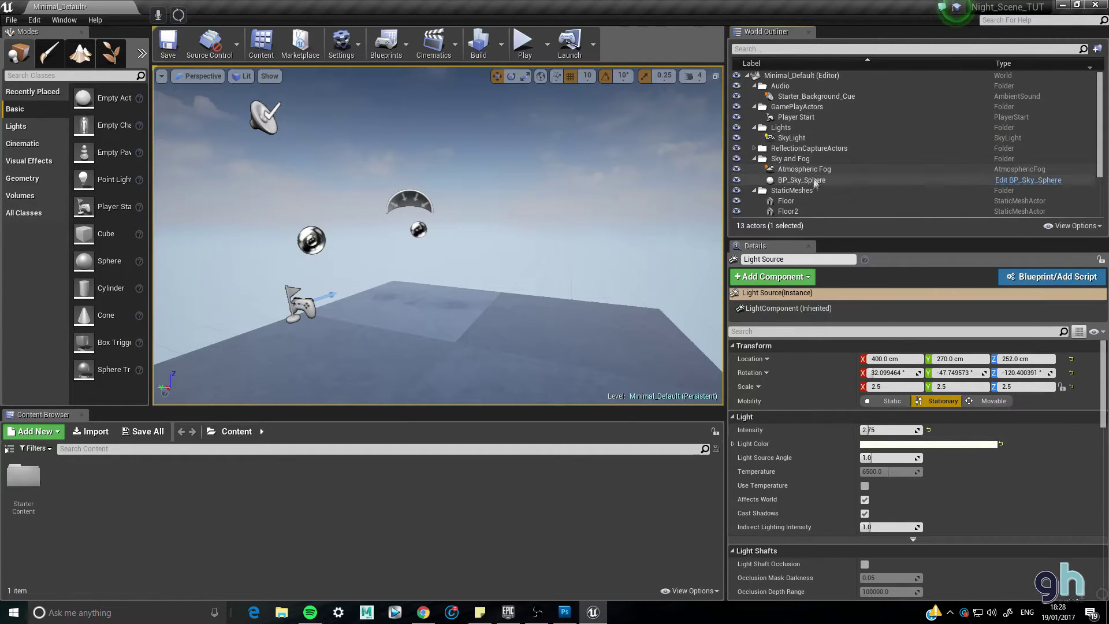
pyautogui.moveTo(832, 181); pyautogui.dragTo(802, 79)
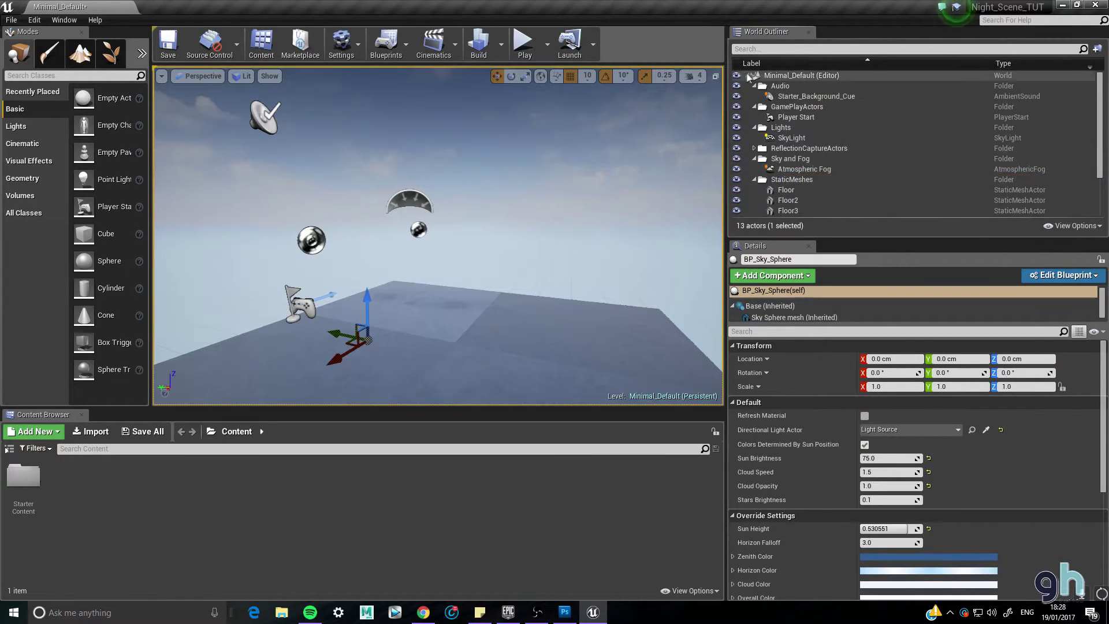
# - Collapse the Volumes, StaticMeshes, GamePlayActors, Audio, Lights, and Sky and Fog folders
pyautogui.scroll(-2, 833, 179)
pyautogui.click(754, 168)
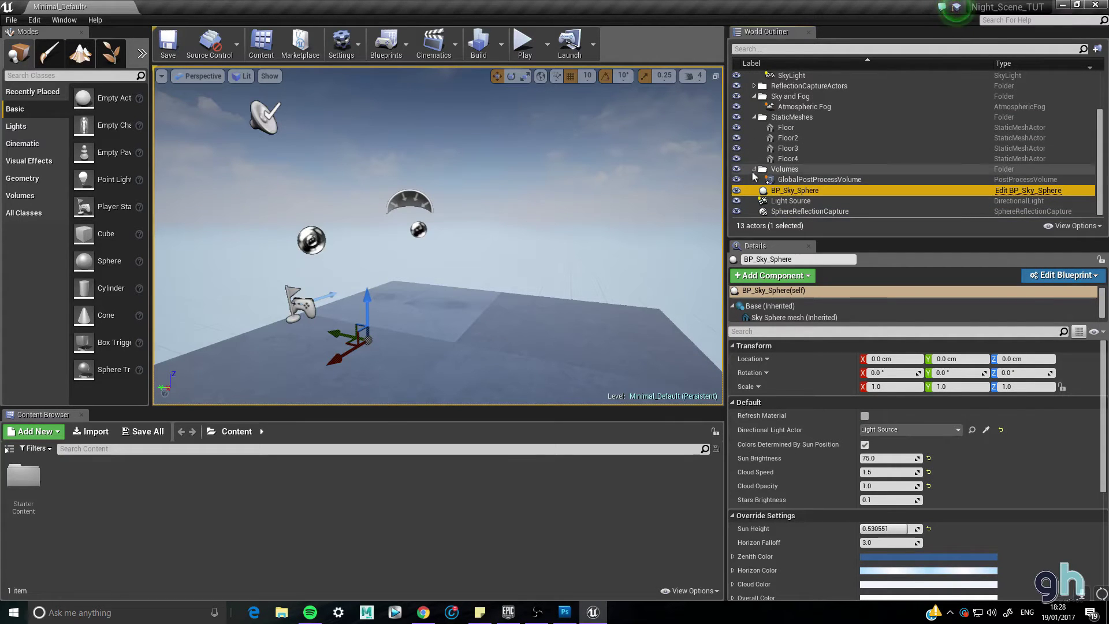
pyautogui.click(755, 127)
pyautogui.click(754, 96)
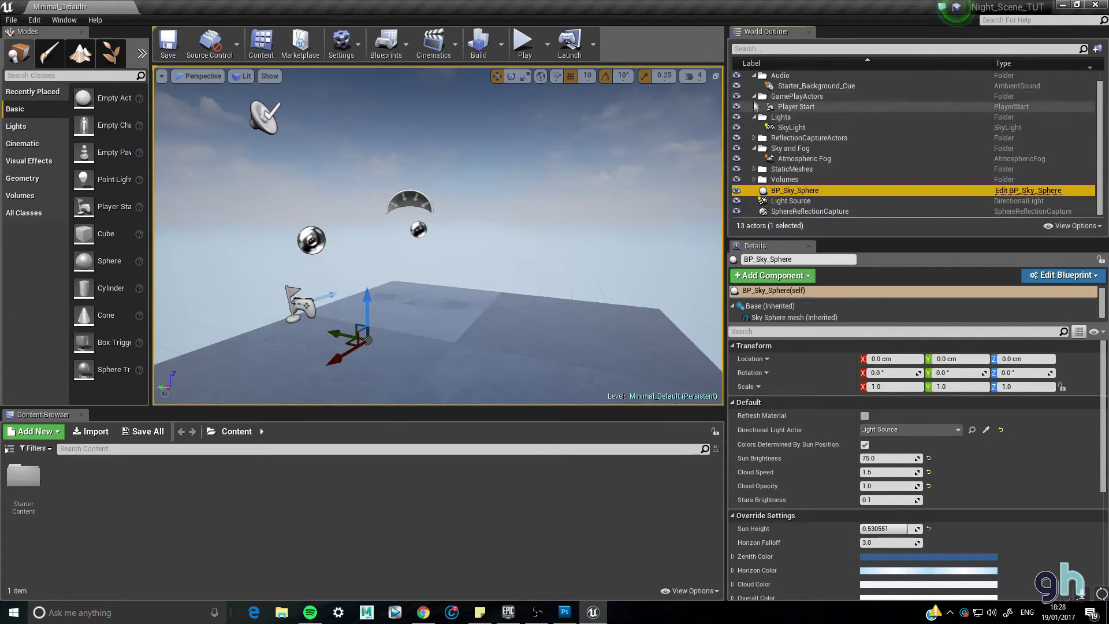
pyautogui.click(754, 85)
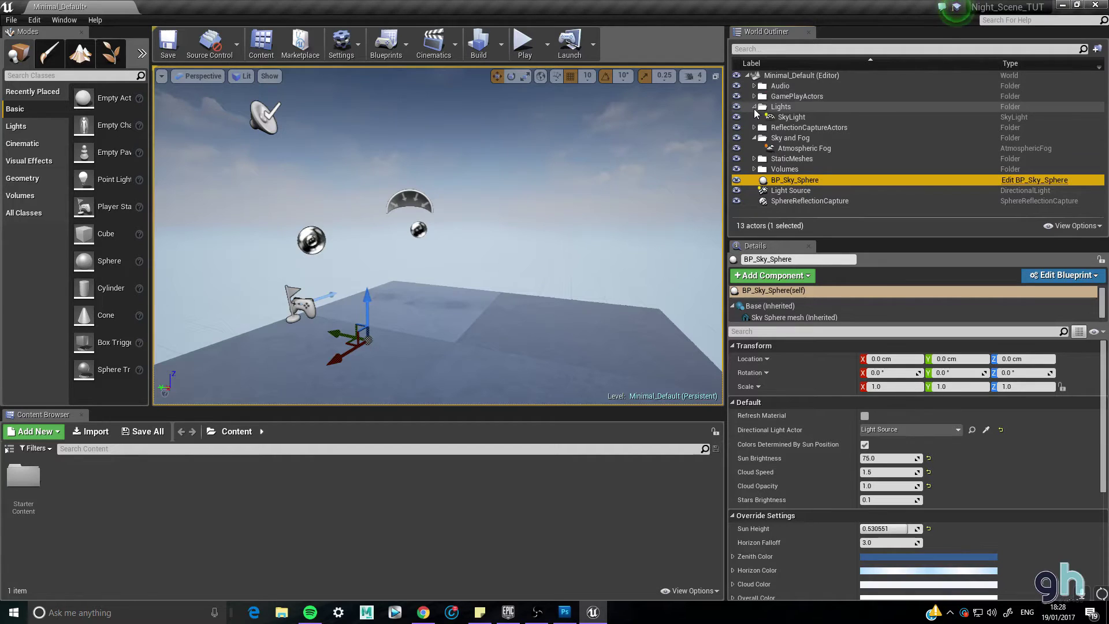
pyautogui.click(754, 106)
pyautogui.click(754, 127)
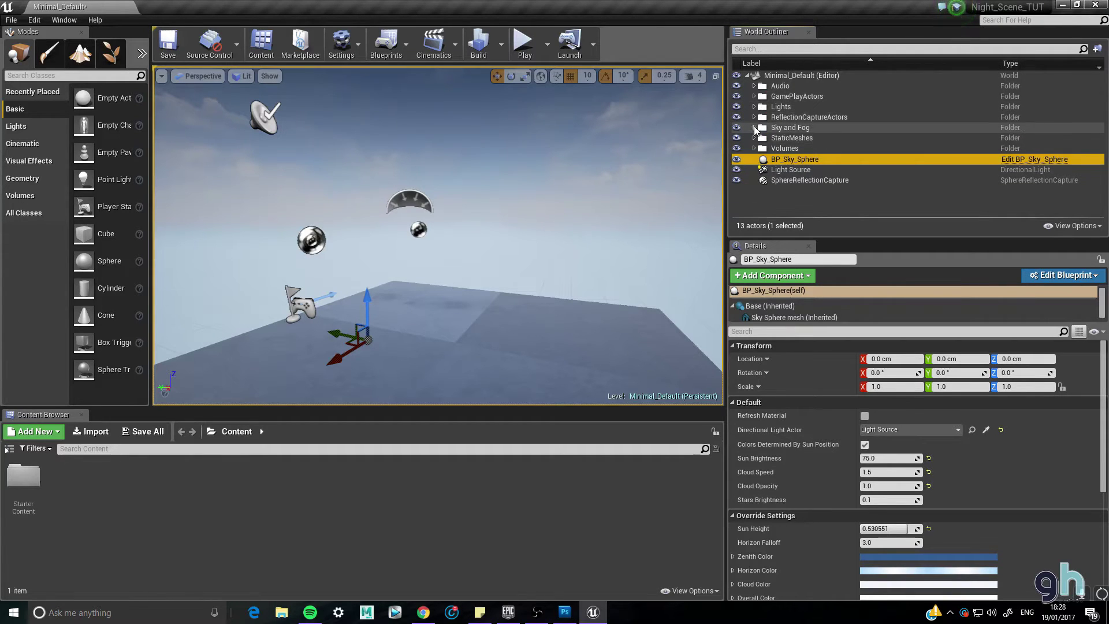
# - Rotate Light Source by about -170° around the Y axis so its direction arrow points upward
pyautogui.click(787, 170)
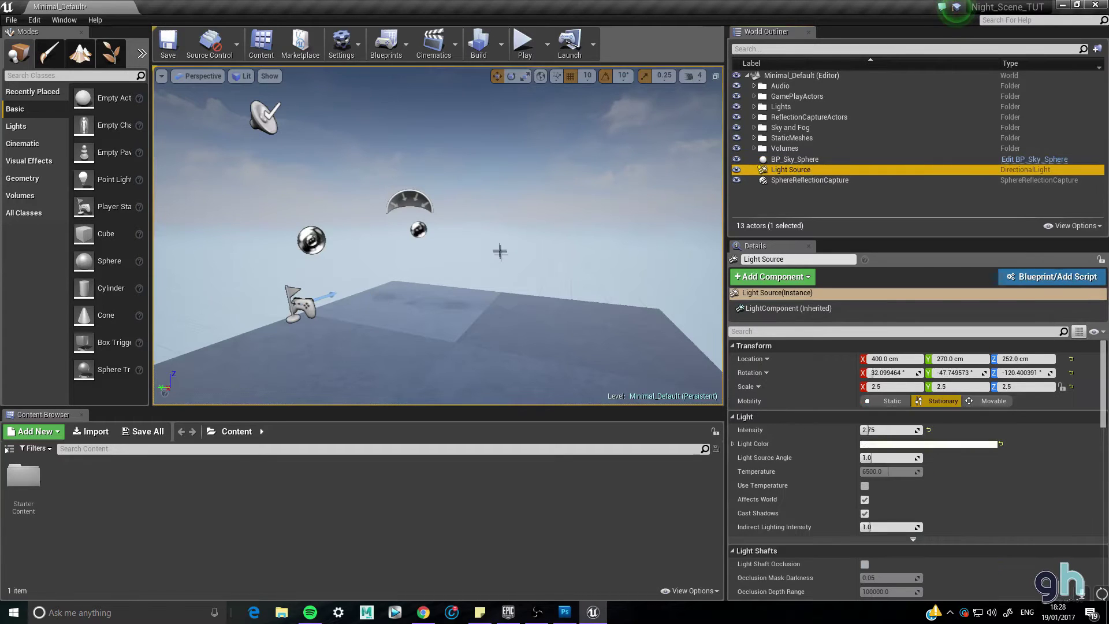
pyautogui.press('f')
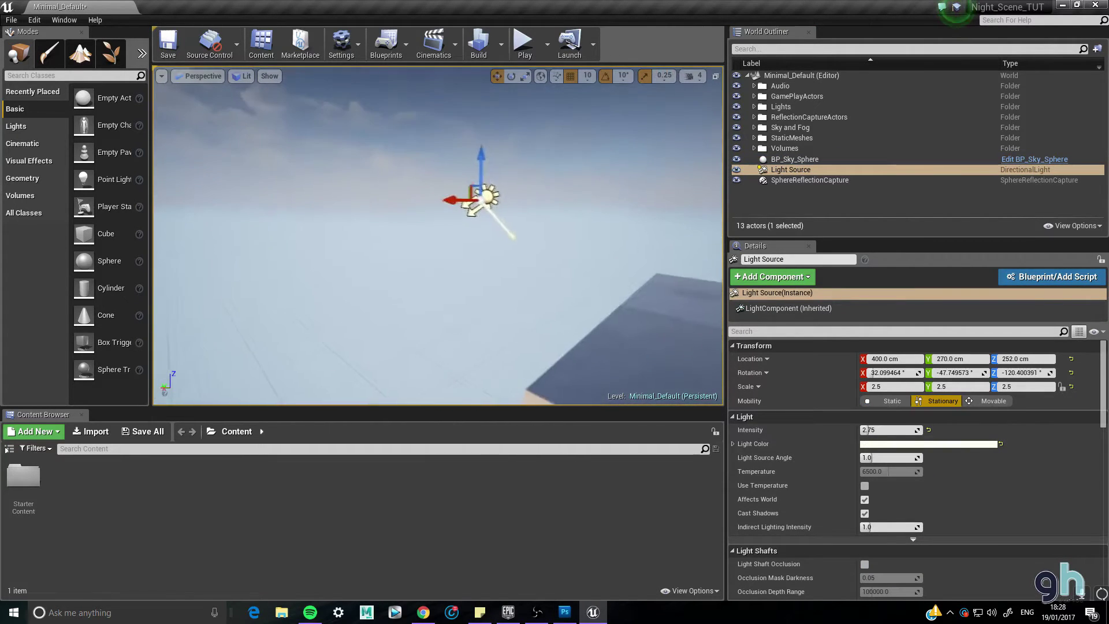
pyautogui.moveTo(500, 254); pyautogui.dragTo(520, 255, button='right')
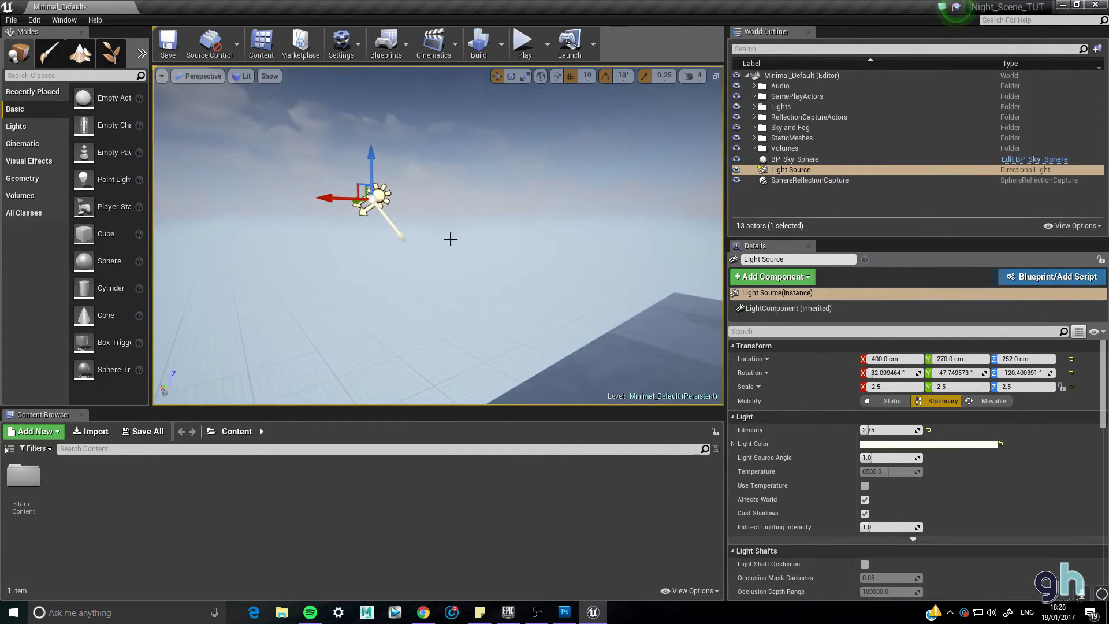
pyautogui.press('e')
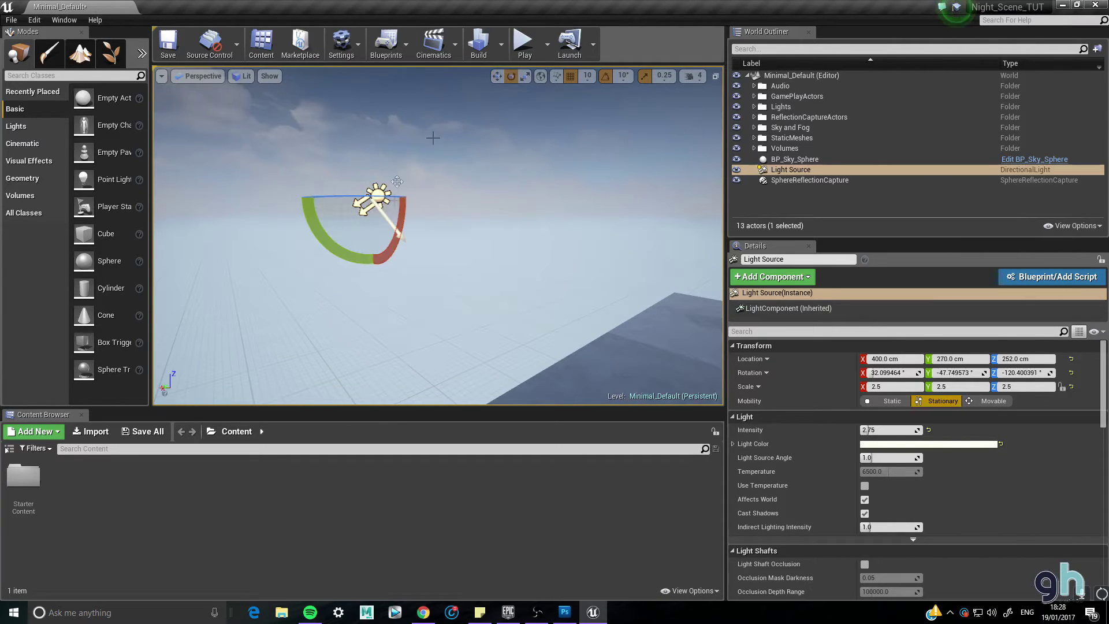
pyautogui.moveTo(307, 231); pyautogui.dragTo(427, 212)
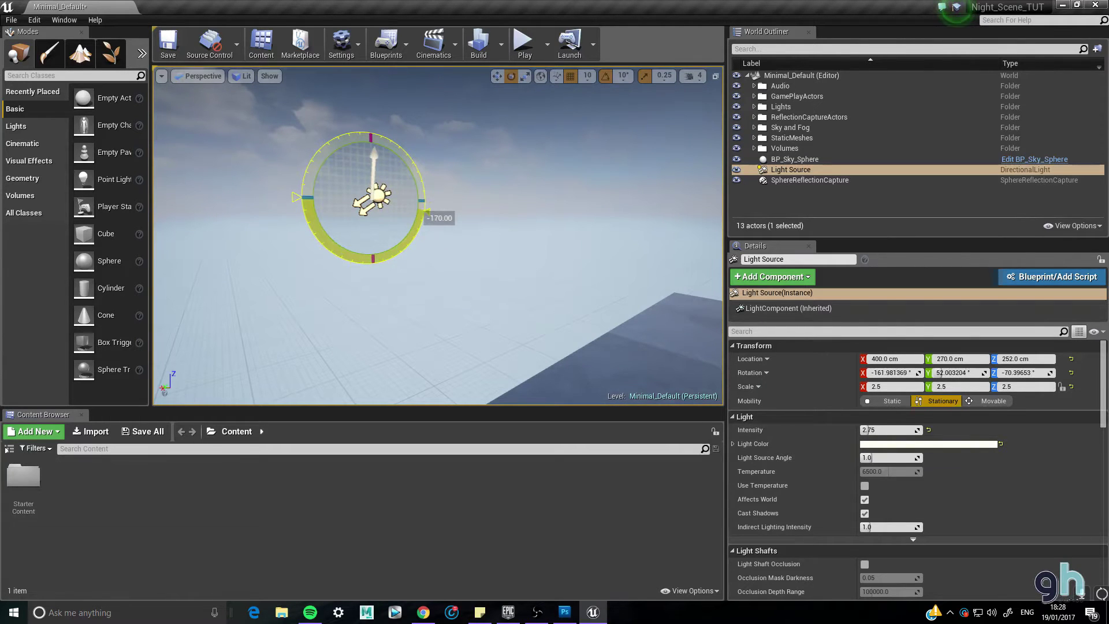
pyautogui.moveTo(426, 212); pyautogui.dragTo(427, 194)
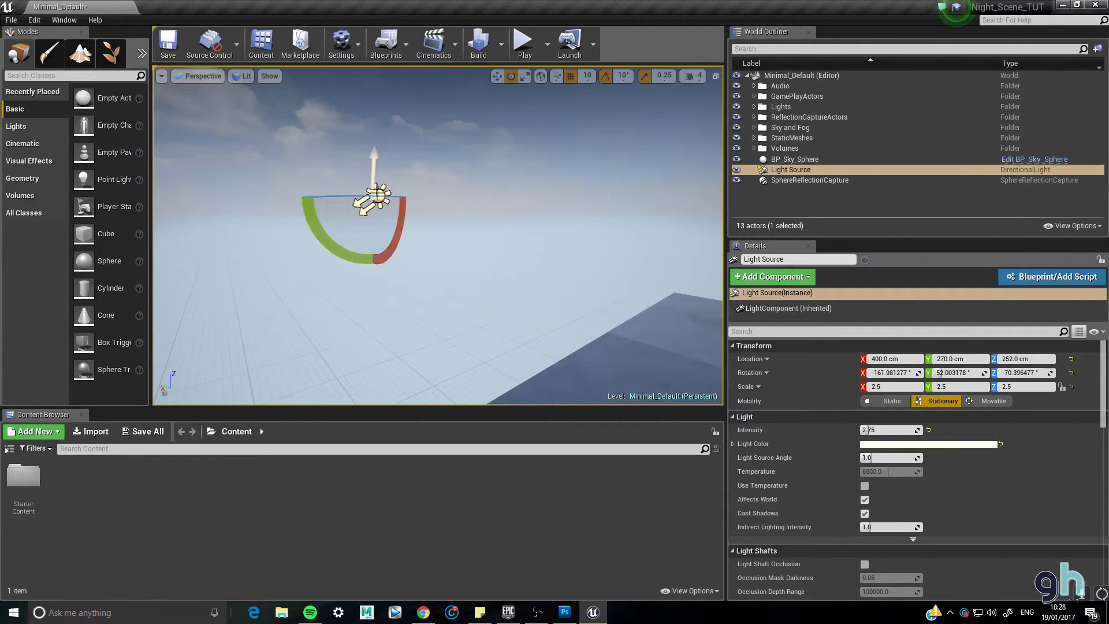
# - Rotate Light Source around the X axis to bring its arrow closer to vertical, with rotation about -70.5°, 77.5°, 16.8°
pyautogui.moveTo(439, 231)
pyautogui.mouseDown(button='right')
pyautogui.moveTo(411, 245)
pyautogui.moveTo(441, 236)
pyautogui.mouseUp(button='right')
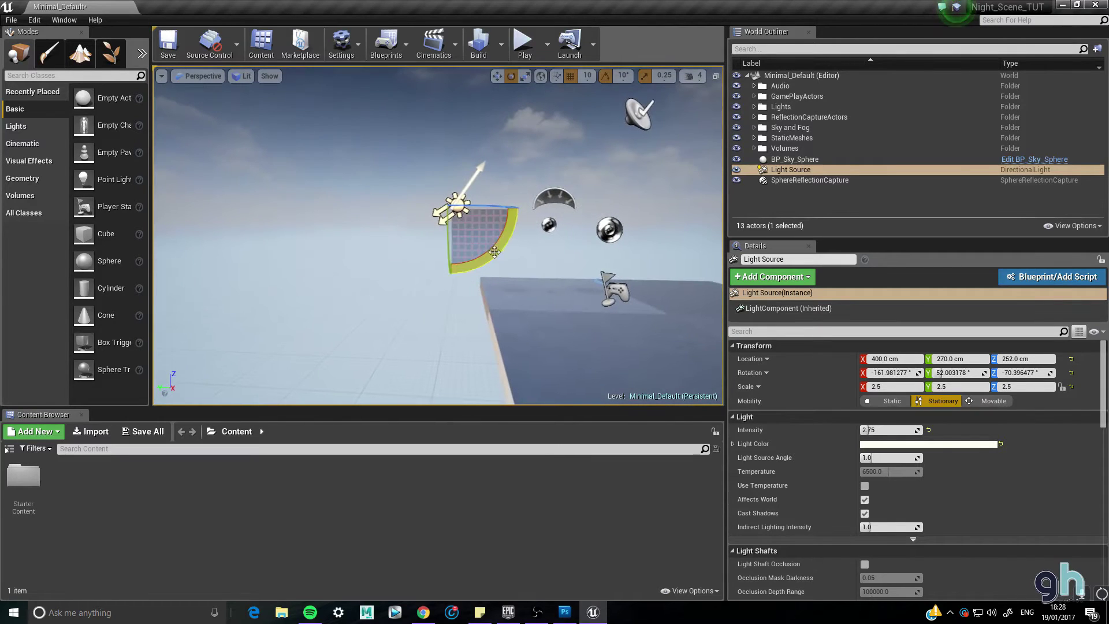
pyautogui.moveTo(441, 235); pyautogui.dragTo(404, 173)
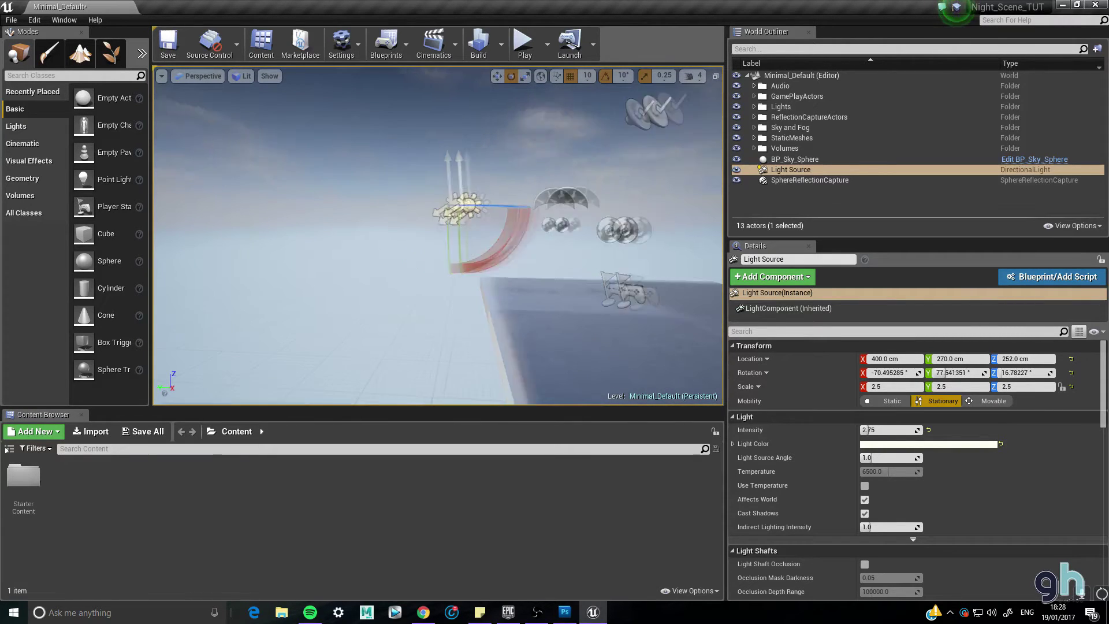
pyautogui.moveTo(405, 173); pyautogui.dragTo(499, 304, button='right')
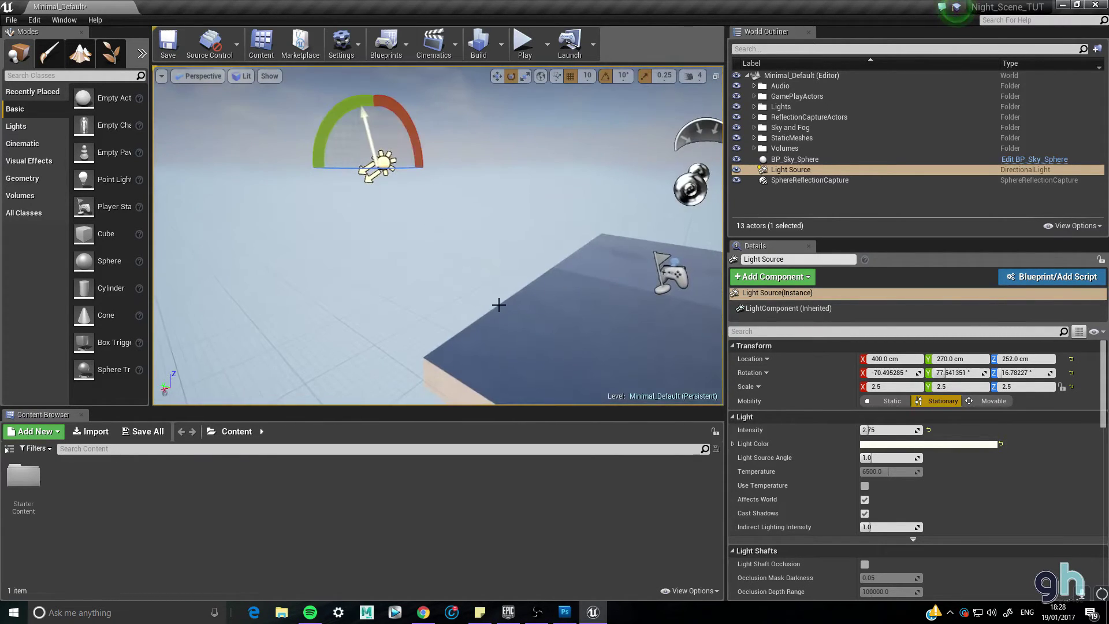
# - Select BP_Sky_Sphere and disable Colors Determined By Sun Position
pyautogui.click(780, 160)
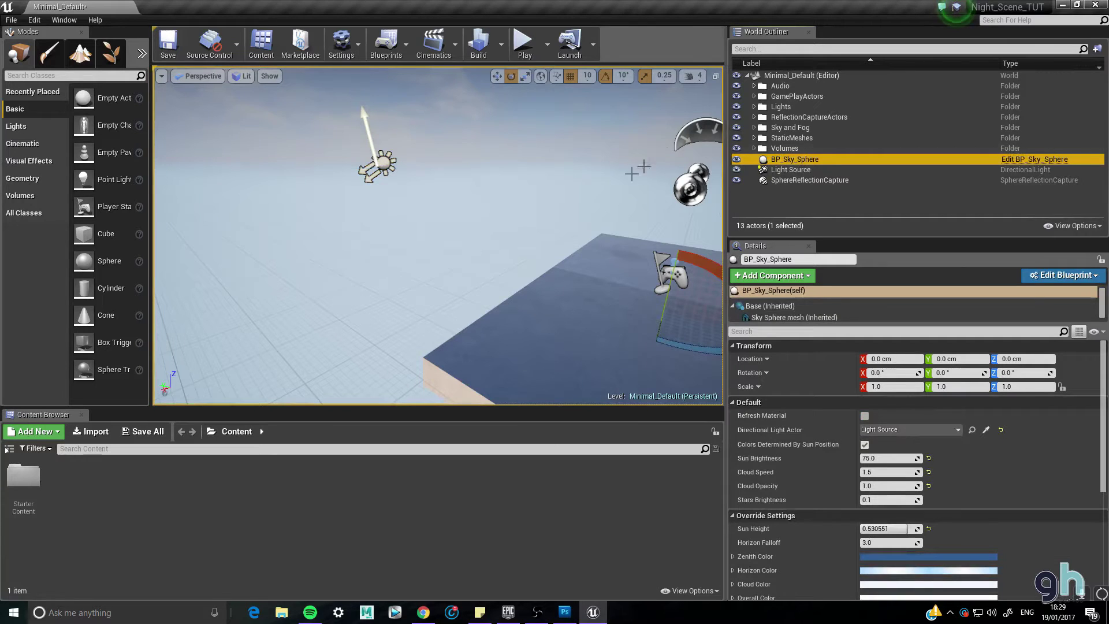
pyautogui.moveTo(509, 260)
pyautogui.mouseDown(button='right')
pyautogui.moveTo(519, 145)
pyautogui.moveTo(522, 231)
pyautogui.moveTo(508, 278)
pyautogui.mouseUp(button='right')
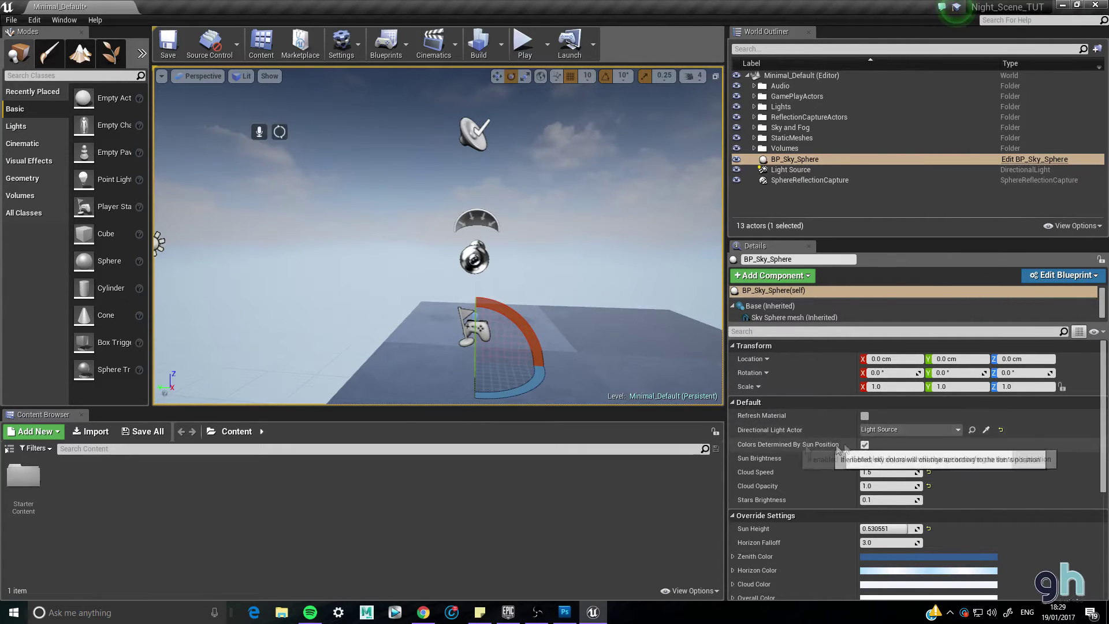
pyautogui.click(865, 445)
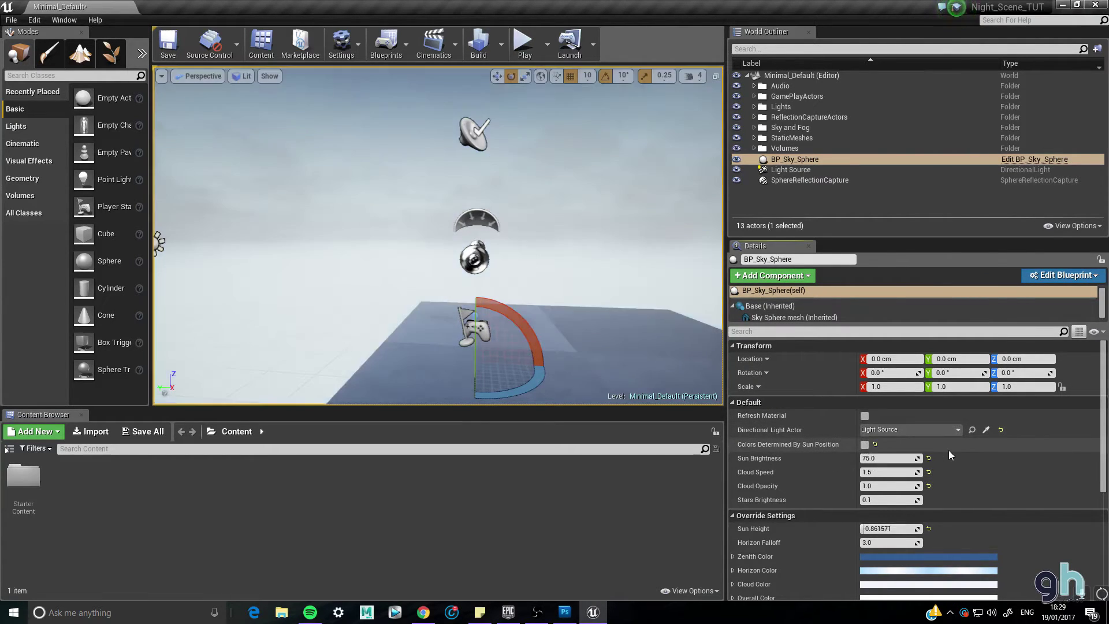
# - Set the sky sphere's Sun Brightness to 0 and its Stars Brightness to 50
pyautogui.click(886, 460)
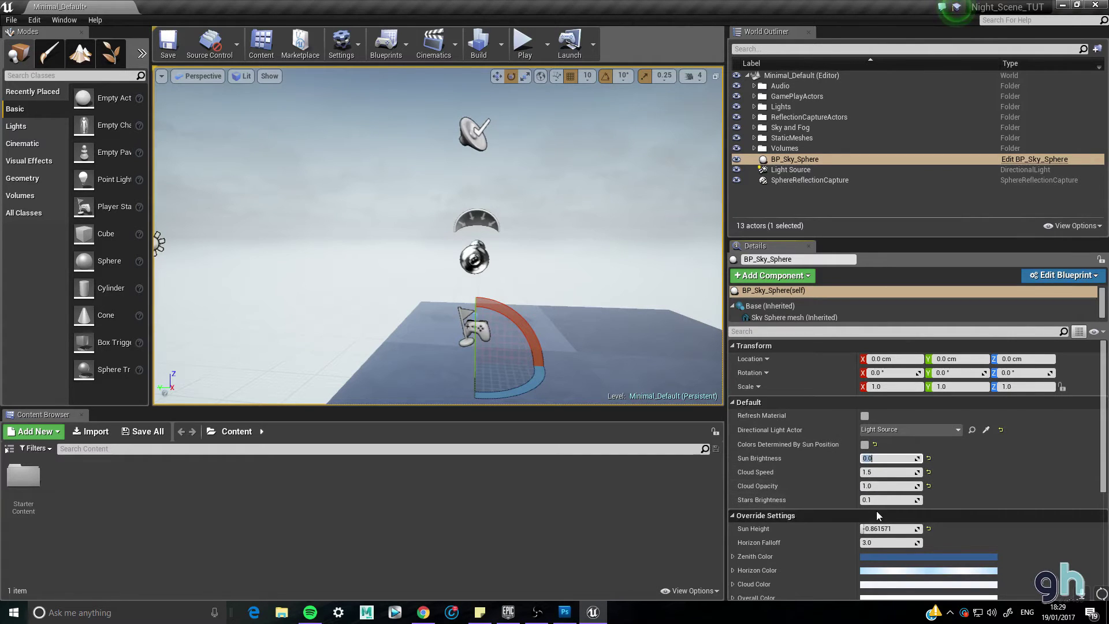
pyautogui.click(879, 499)
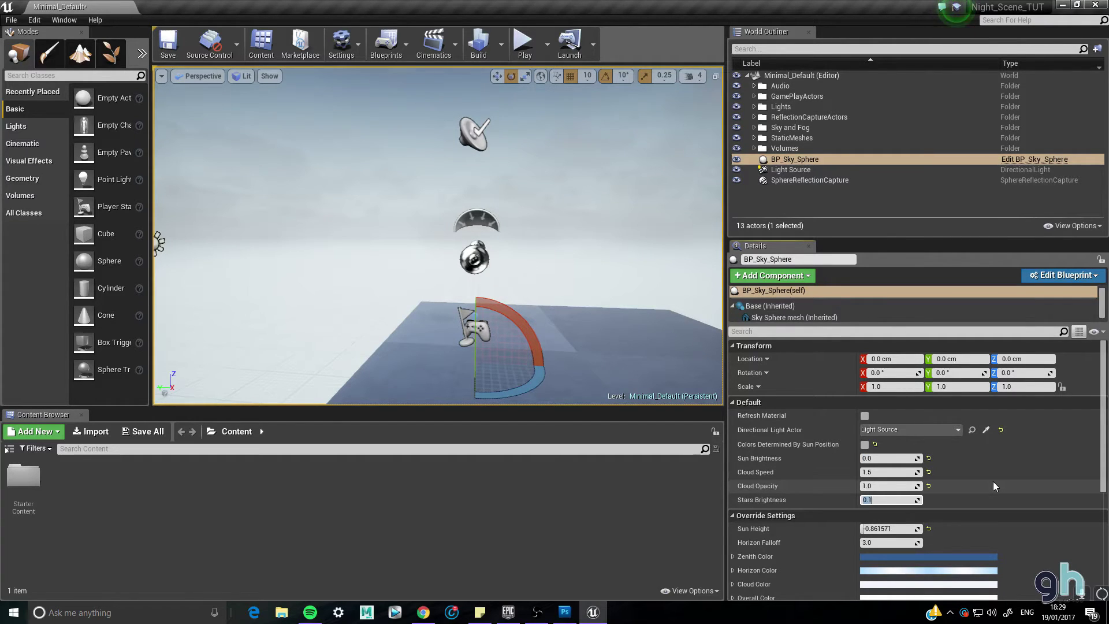
pyautogui.write('50')
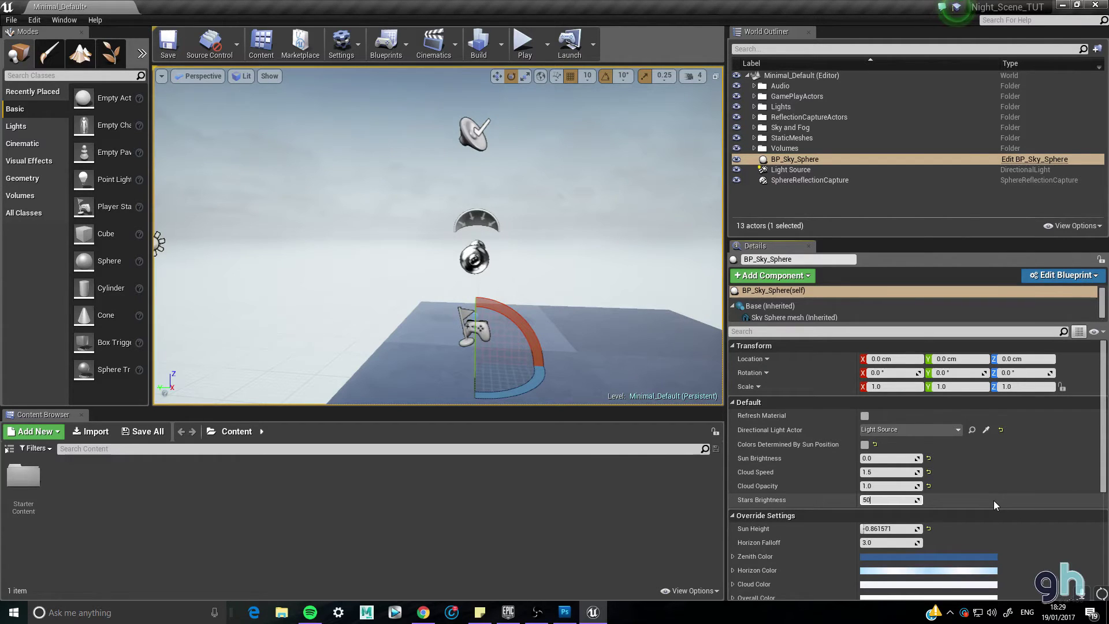
# - Set the sky sphere's Zenith Color to a dark blue with hue 223, saturation 0.755 and value 0.2
pyautogui.scroll(-3, 994, 500)
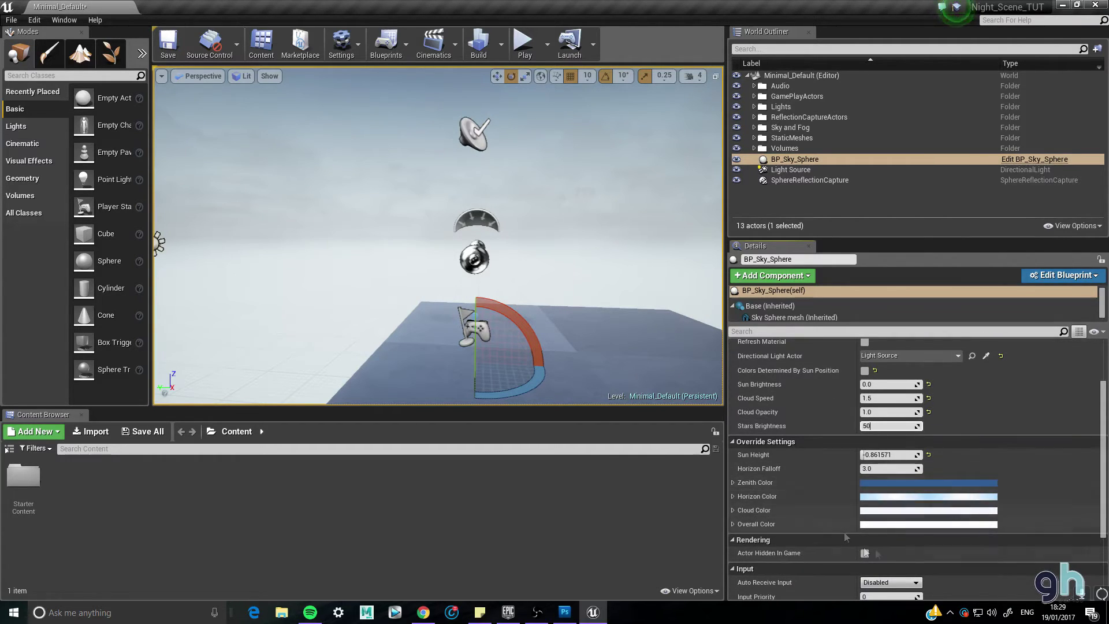
pyautogui.click(879, 481)
pyautogui.moveTo(792, 405); pyautogui.dragTo(793, 422)
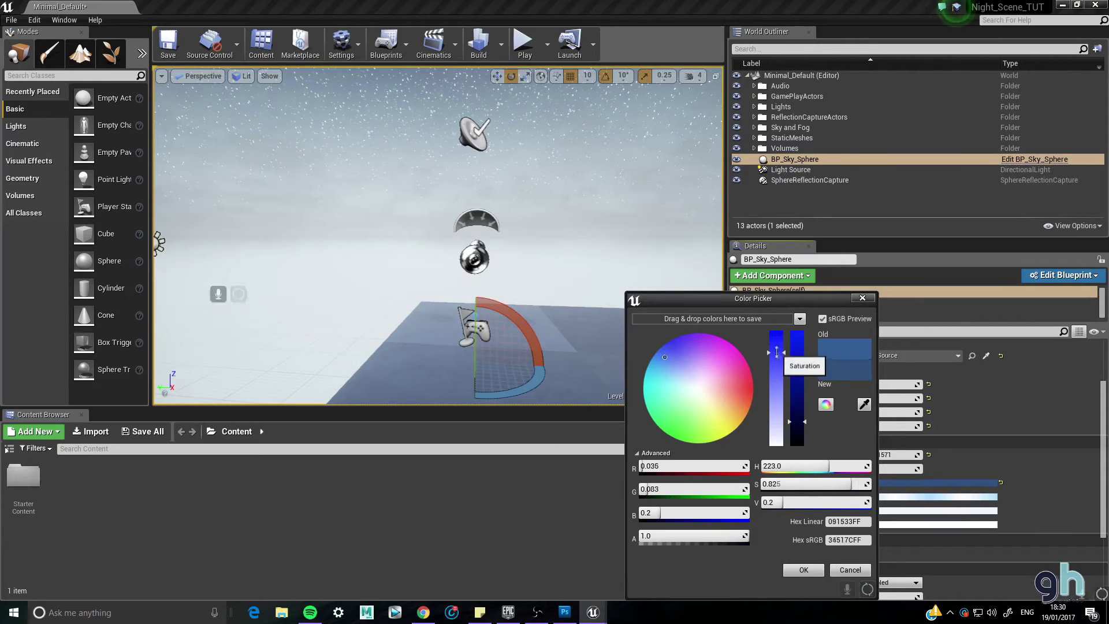
pyautogui.moveTo(777, 355); pyautogui.dragTo(776, 360)
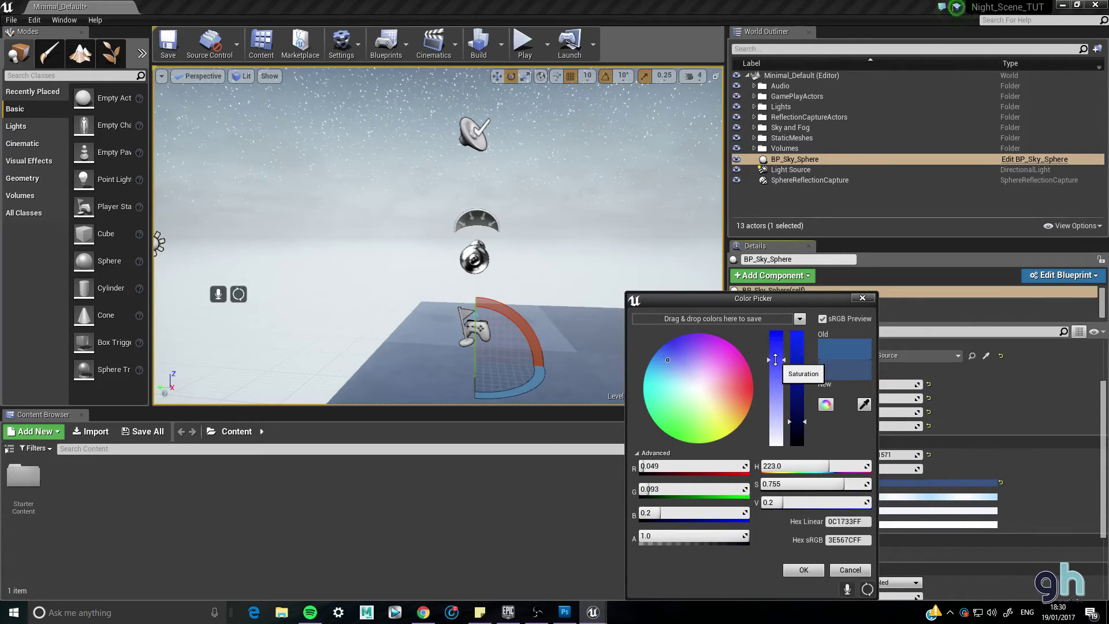
pyautogui.click(802, 570)
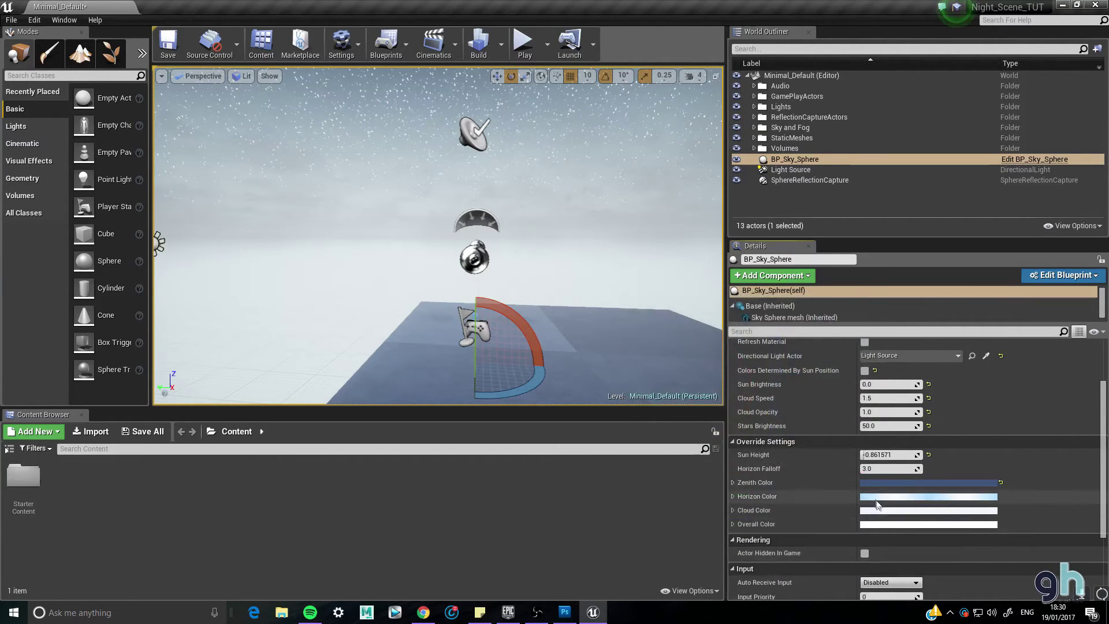
# - Set the sky sphere's Horizon Color to a dark teal with hue 204, saturation 0.82 and value 0.235
pyautogui.click(954, 497)
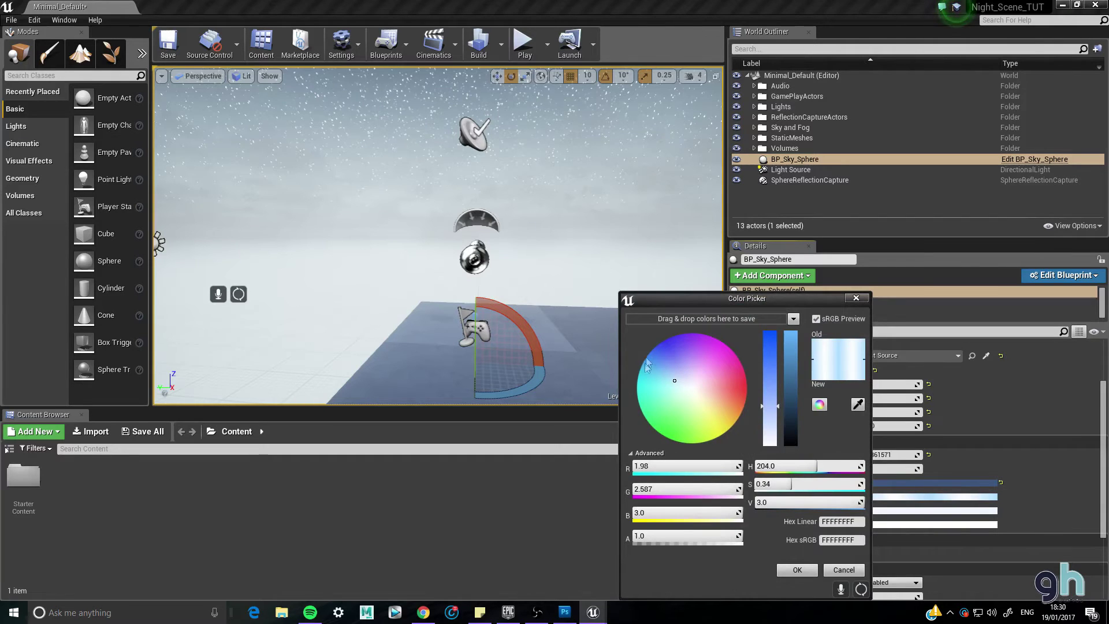
pyautogui.moveTo(791, 384); pyautogui.dragTo(766, 352)
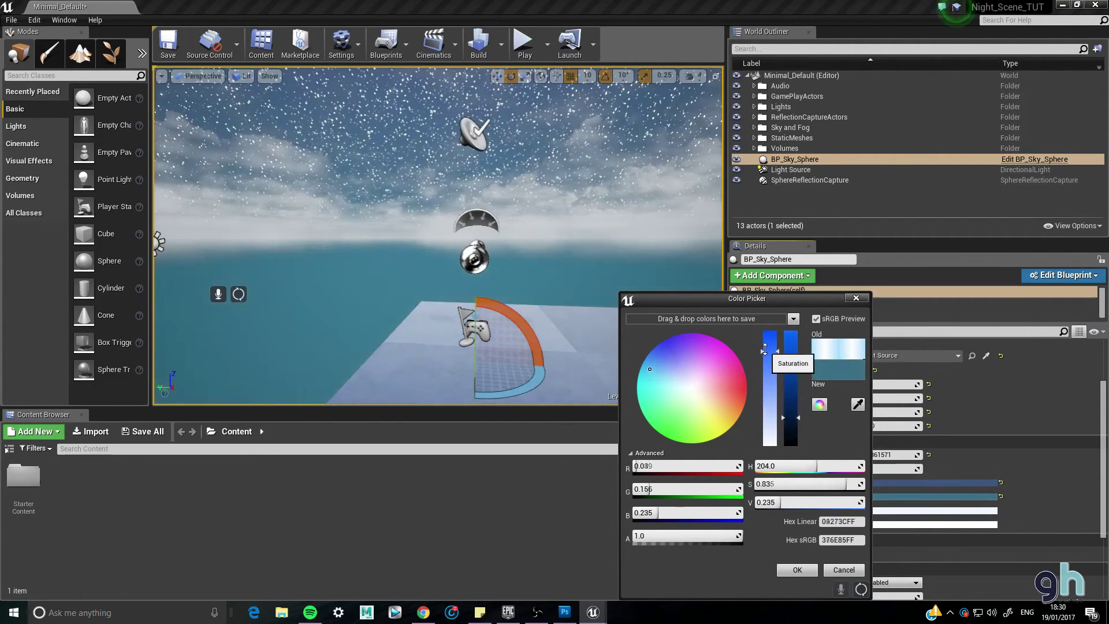
pyautogui.click(798, 571)
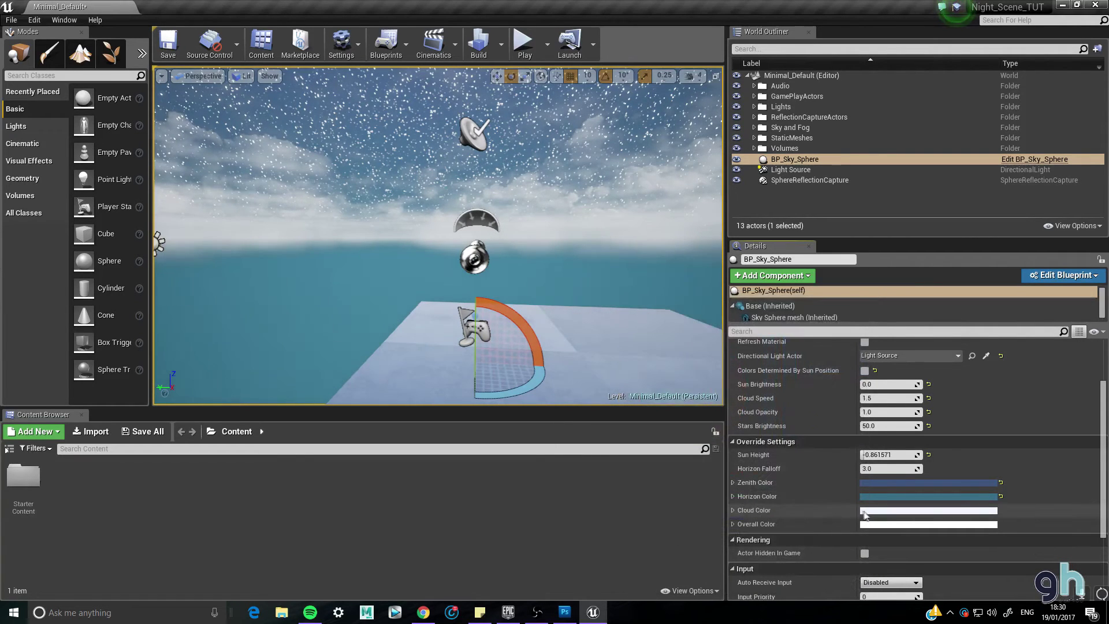
# - Set the sky sphere's Cloud Color to a dark brown with hue 27, saturation 0.685 and value 0.125
pyautogui.click(869, 511)
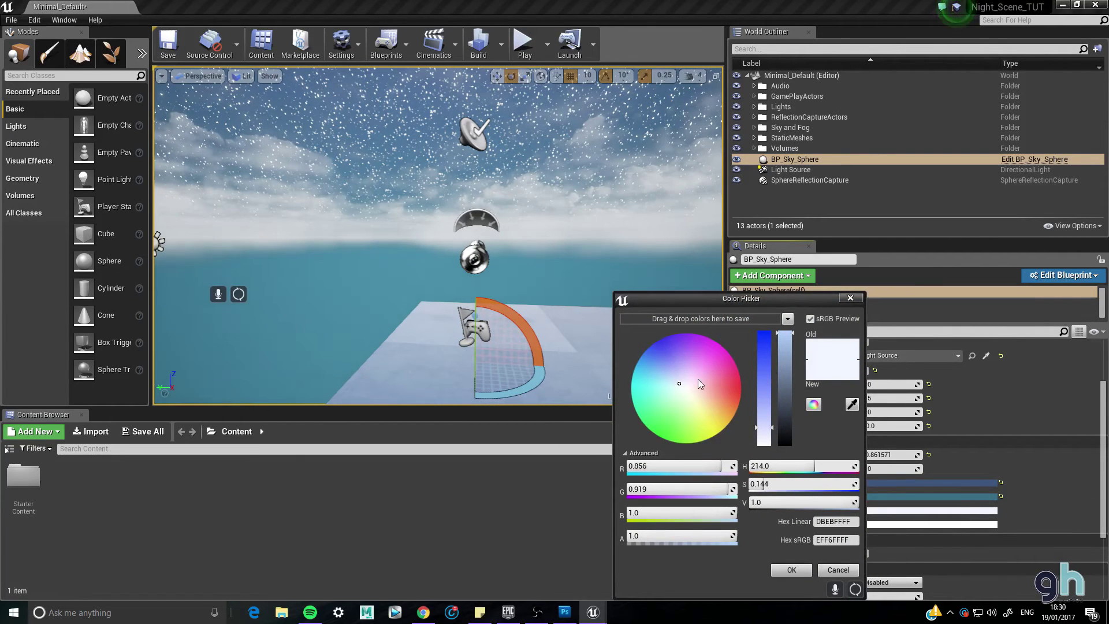
pyautogui.moveTo(785, 334); pyautogui.dragTo(761, 376)
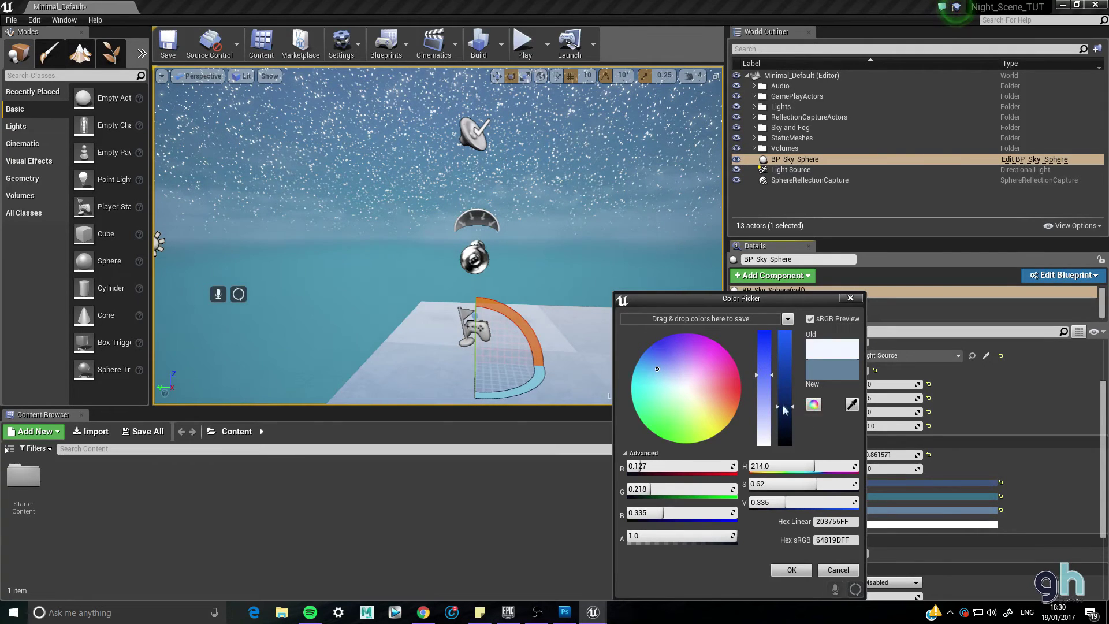
pyautogui.click(692, 401)
pyautogui.moveTo(696, 405)
pyautogui.mouseDown()
pyautogui.moveTo(713, 420)
pyautogui.moveTo(706, 392)
pyautogui.mouseUp()
pyautogui.moveTo(784, 406)
pyautogui.mouseDown()
pyautogui.moveTo(785, 397)
pyautogui.moveTo(785, 419)
pyautogui.mouseUp()
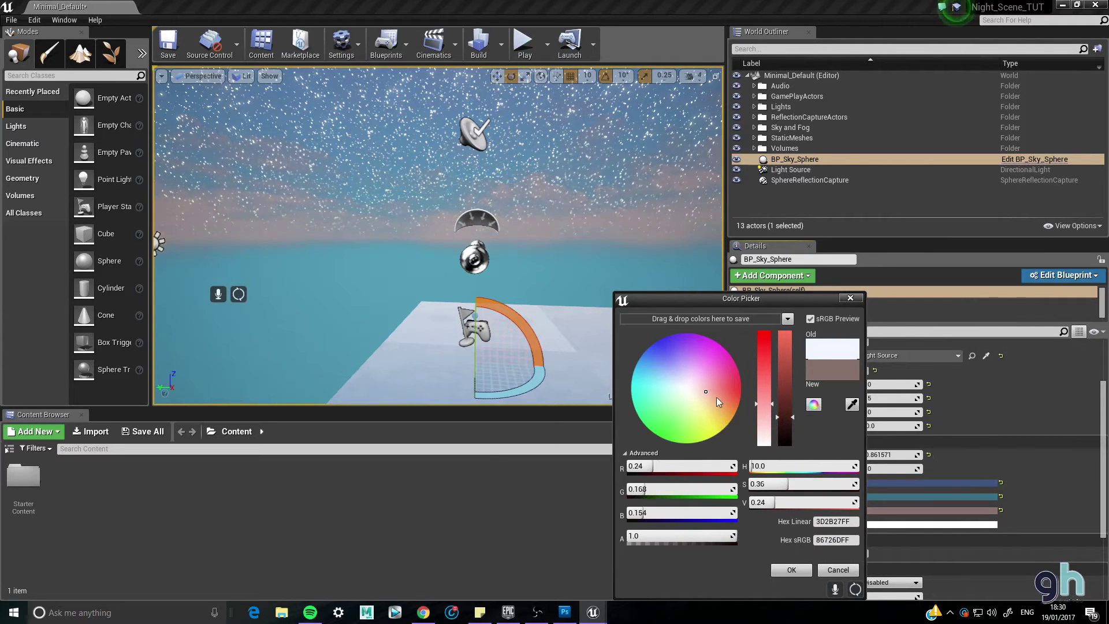
pyautogui.moveTo(716, 397)
pyautogui.mouseDown()
pyautogui.moveTo(727, 400)
pyautogui.moveTo(712, 389)
pyautogui.mouseUp()
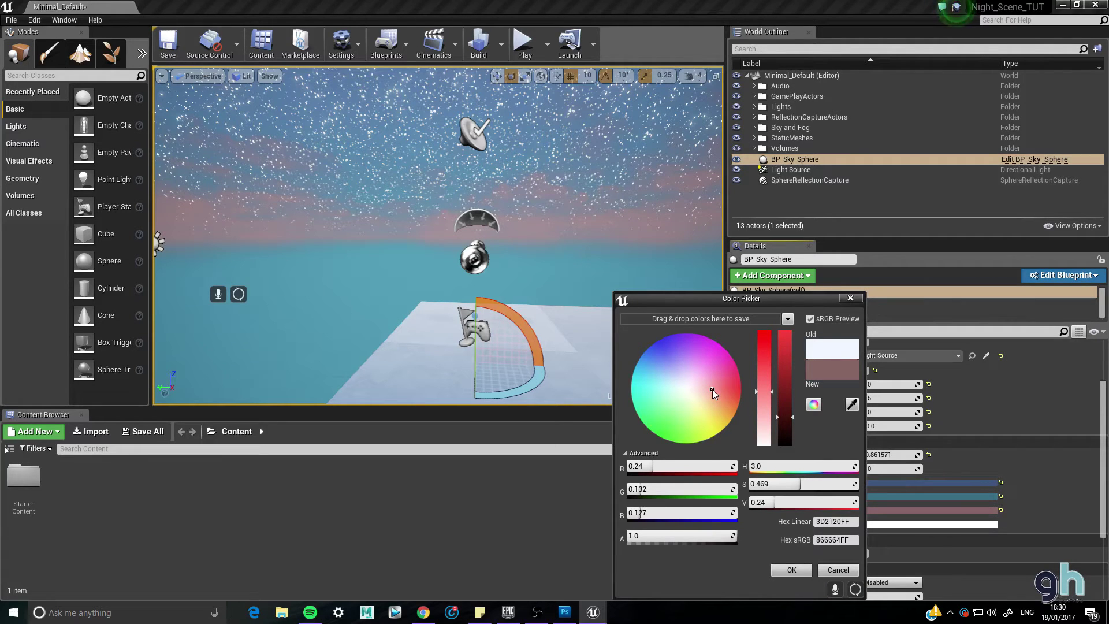
pyautogui.moveTo(712, 389); pyautogui.dragTo(785, 433)
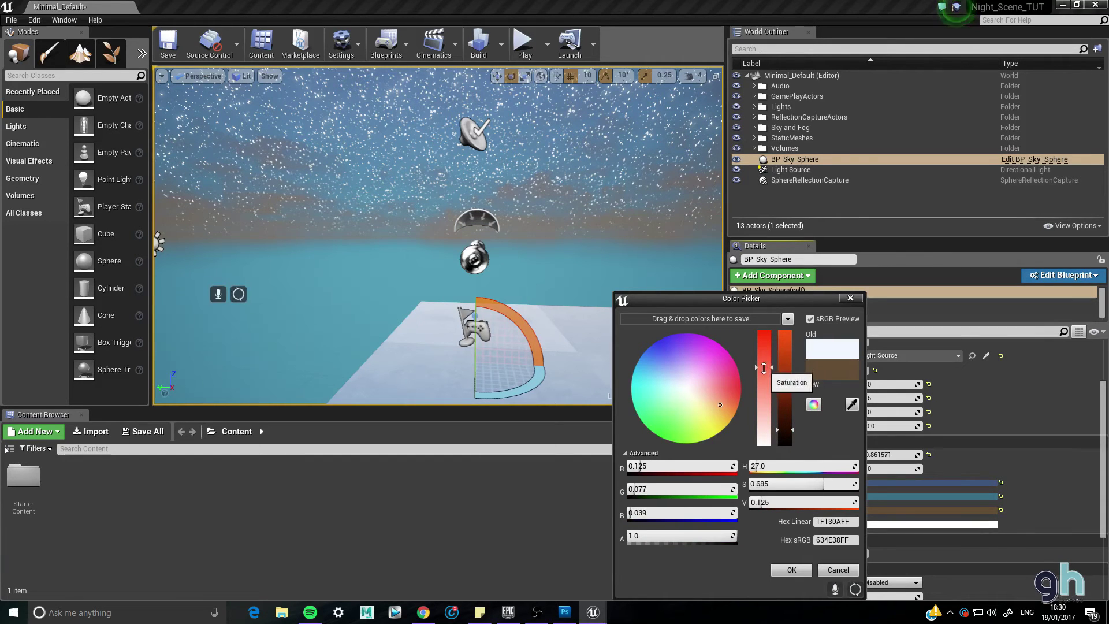
pyautogui.click(792, 570)
# - Set the sky sphere's Overall Color to a greyish violet with hue 242, saturation 0.34 and value 0.165
pyautogui.click(863, 526)
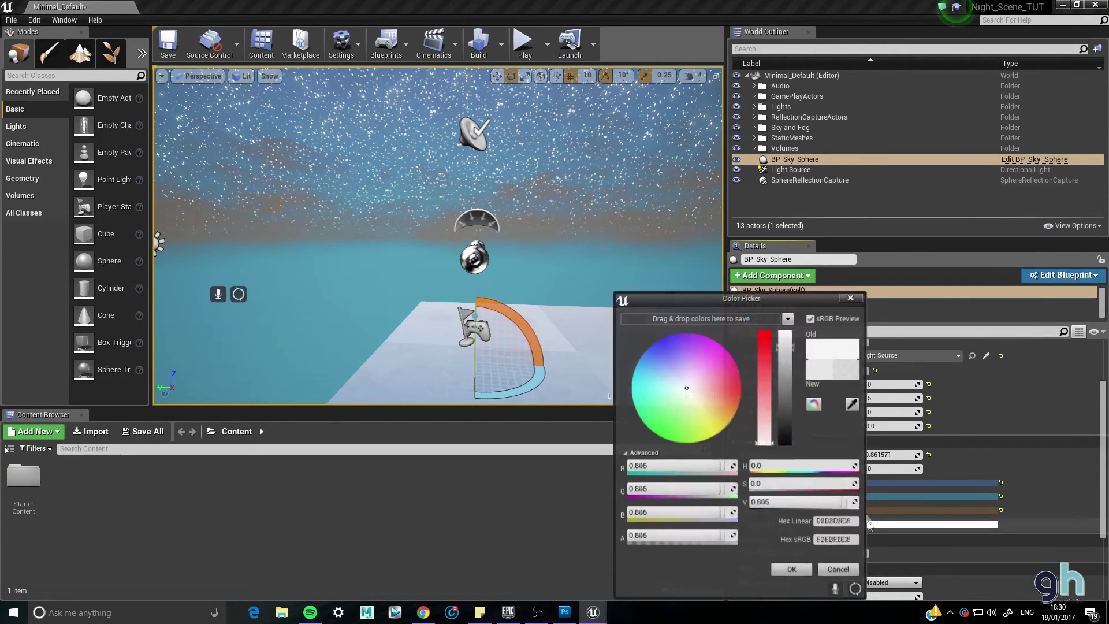
pyautogui.moveTo(687, 393); pyautogui.dragTo(678, 371)
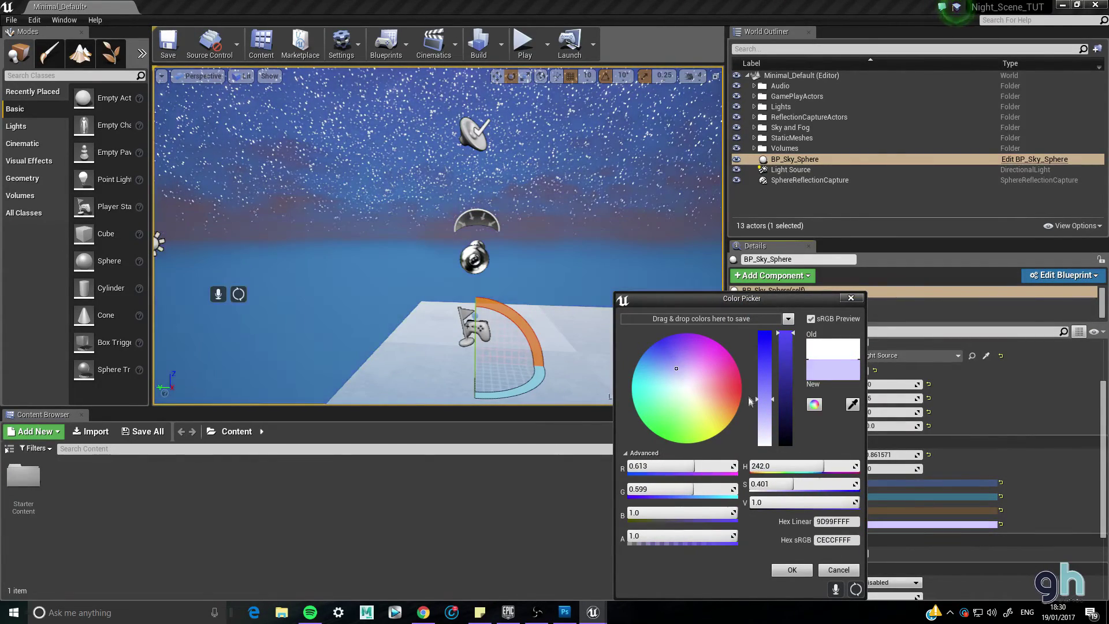
pyautogui.moveTo(785, 404); pyautogui.dragTo(791, 432)
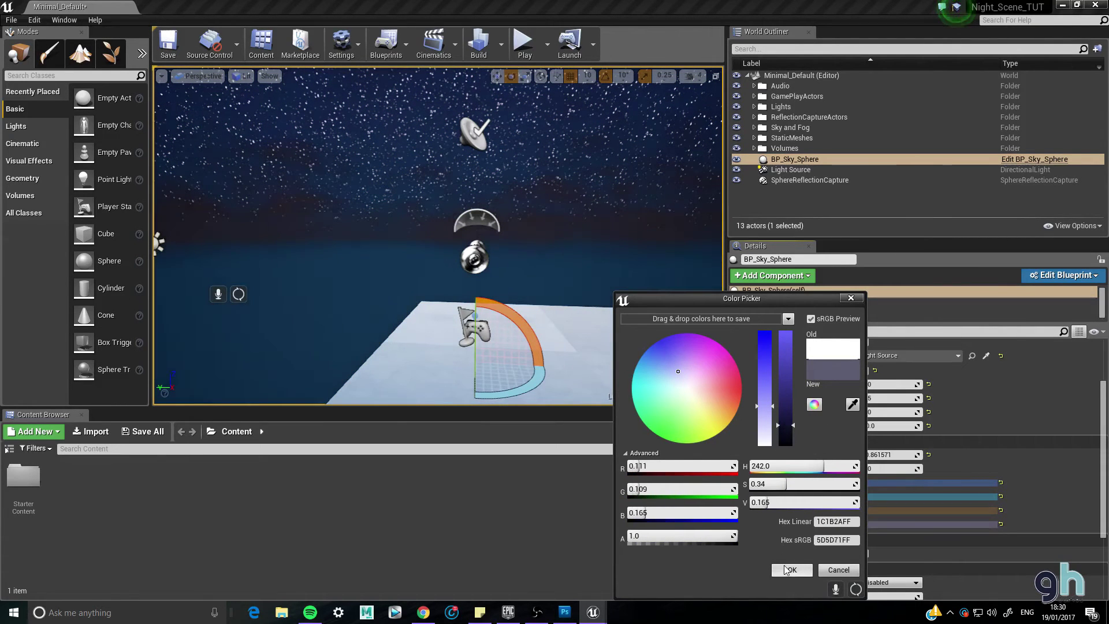
pyautogui.click(792, 570)
pyautogui.moveTo(601, 384); pyautogui.dragTo(644, 357, button='right')
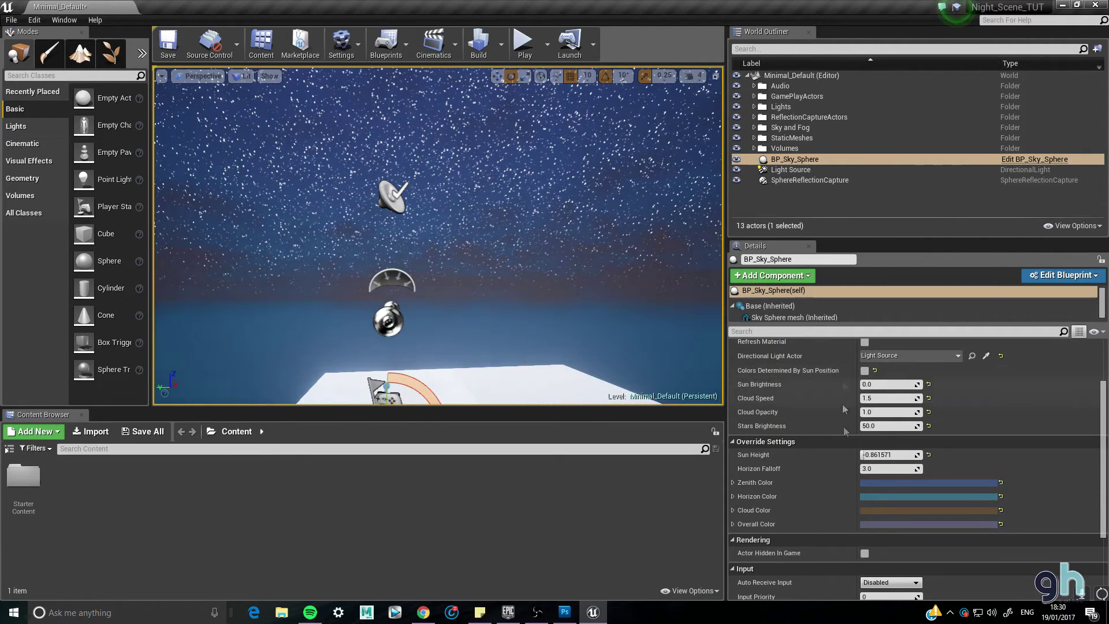
# - Build the level with its lighting and close the Message Log
pyautogui.click(501, 43)
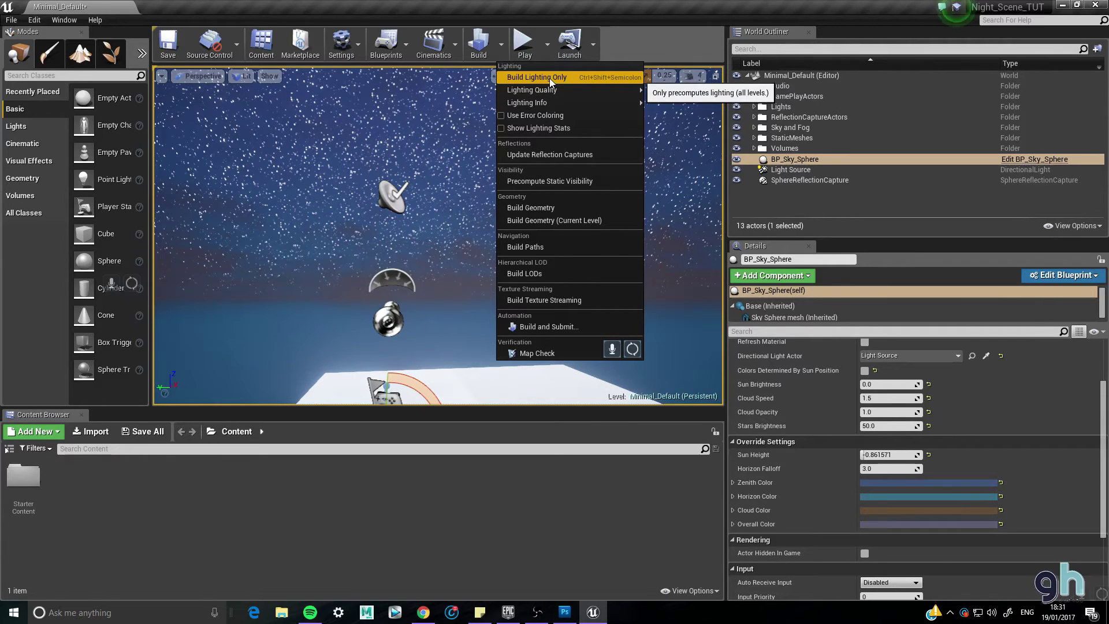
pyautogui.click(479, 44)
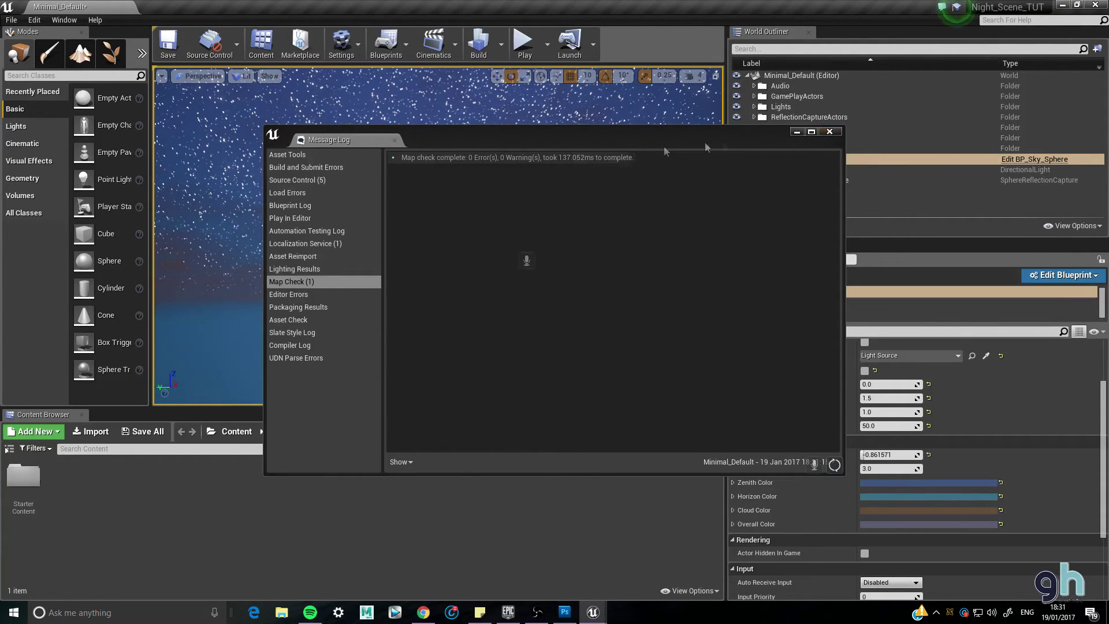
pyautogui.click(829, 133)
# - Play the level in the viewport to examine the night sky, and end the play session
pyautogui.moveTo(456, 254); pyautogui.dragTo(451, 298, button='right')
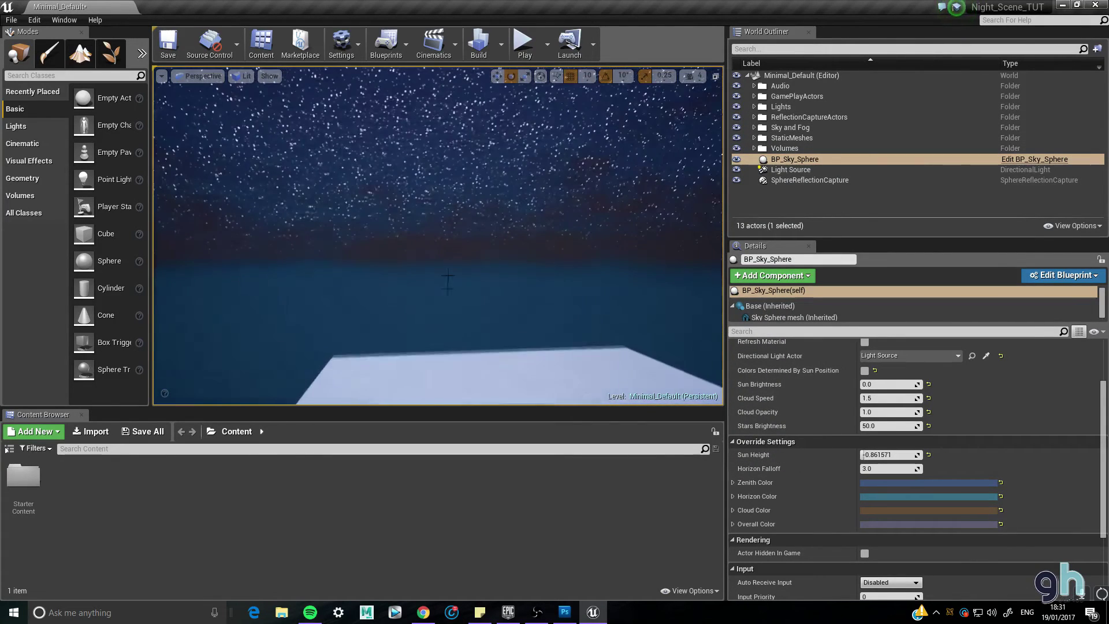
pyautogui.click(523, 43)
pyautogui.click(484, 270)
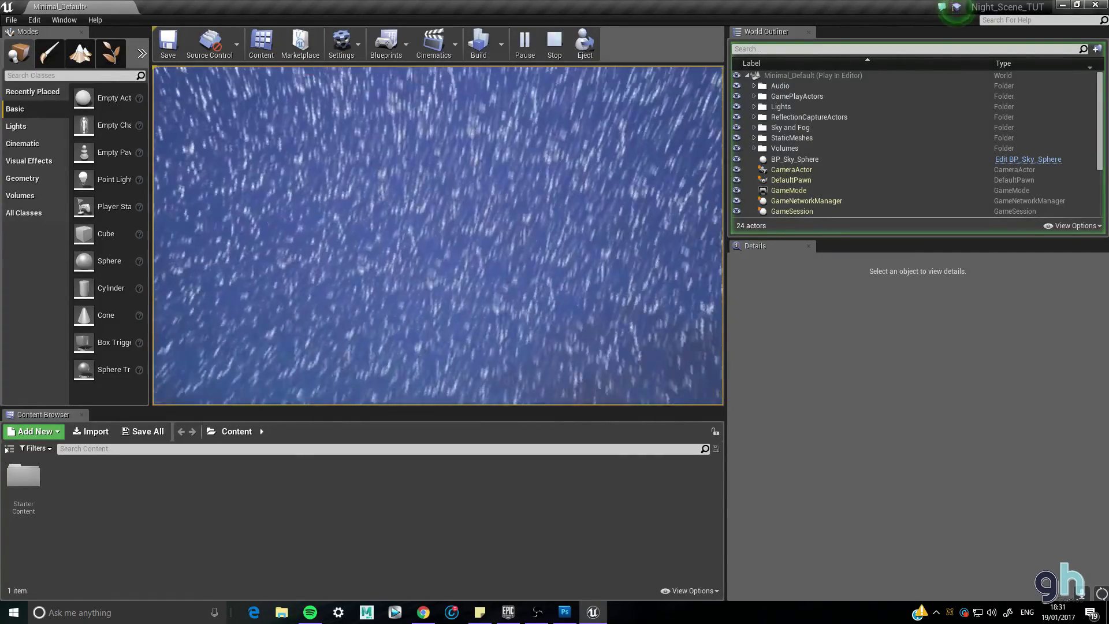
pyautogui.press('Escape')
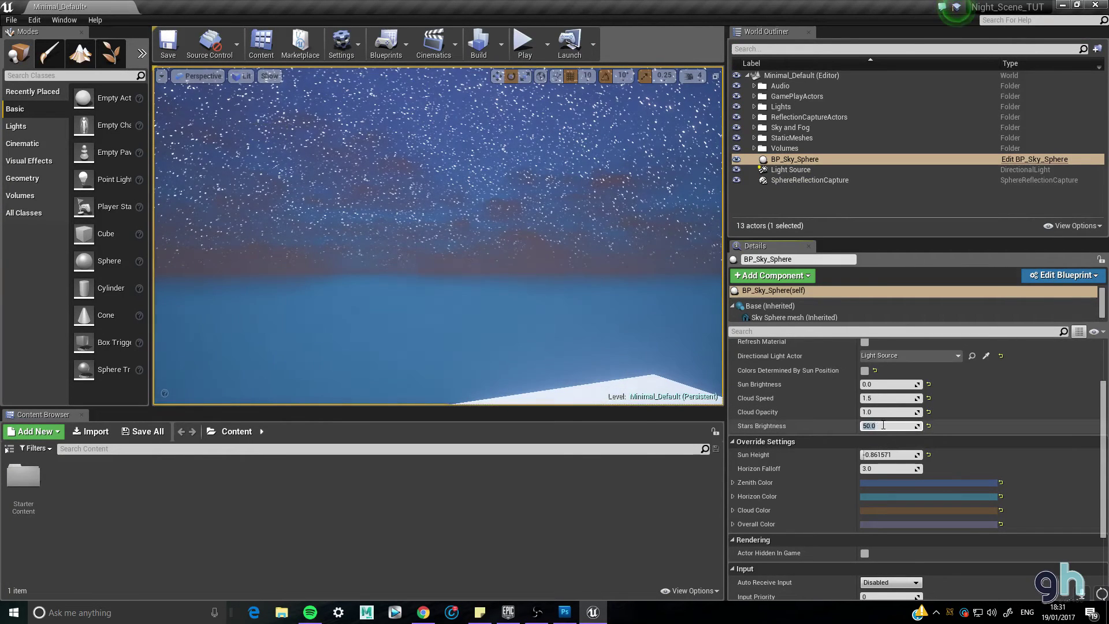
# - Lower the sky sphere's Stars Brightness to 5 and darken its Zenith Color to value 0.075
pyautogui.click(878, 482)
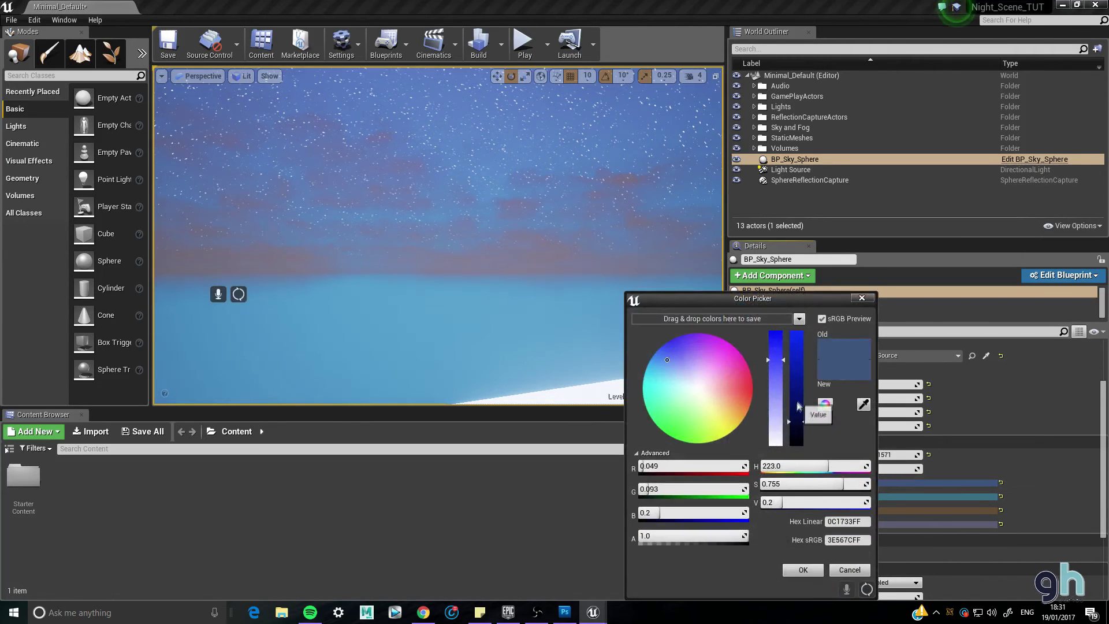
pyautogui.moveTo(795, 413); pyautogui.dragTo(793, 438)
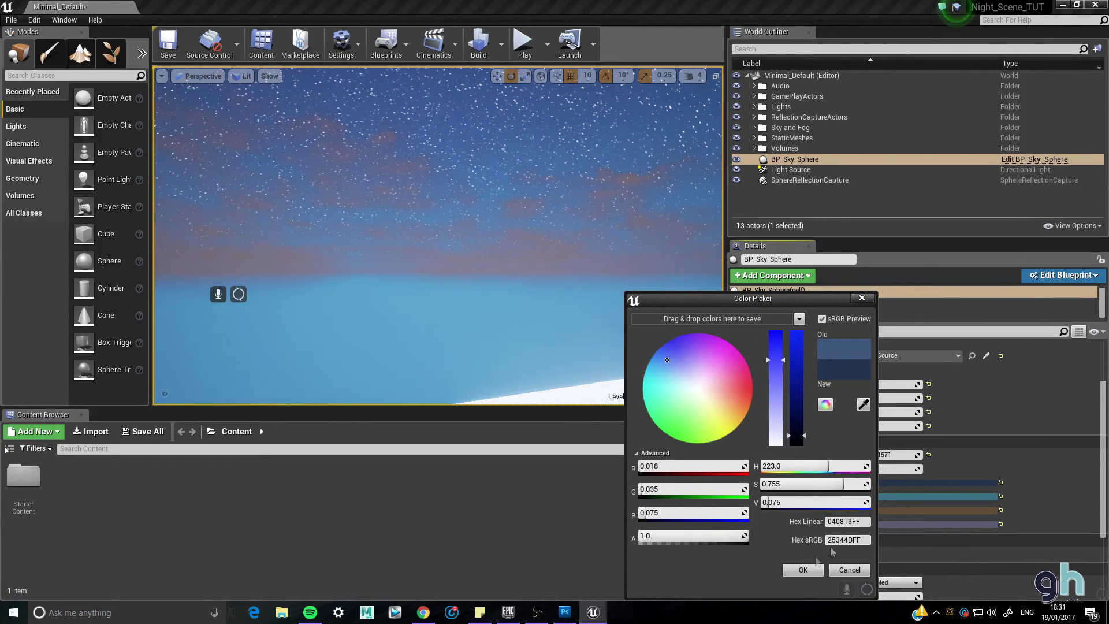
pyautogui.click(803, 571)
# - Darken the sky sphere's Horizon Color to a deep blue and its Cloud Color to a near-black brown
pyautogui.click(868, 497)
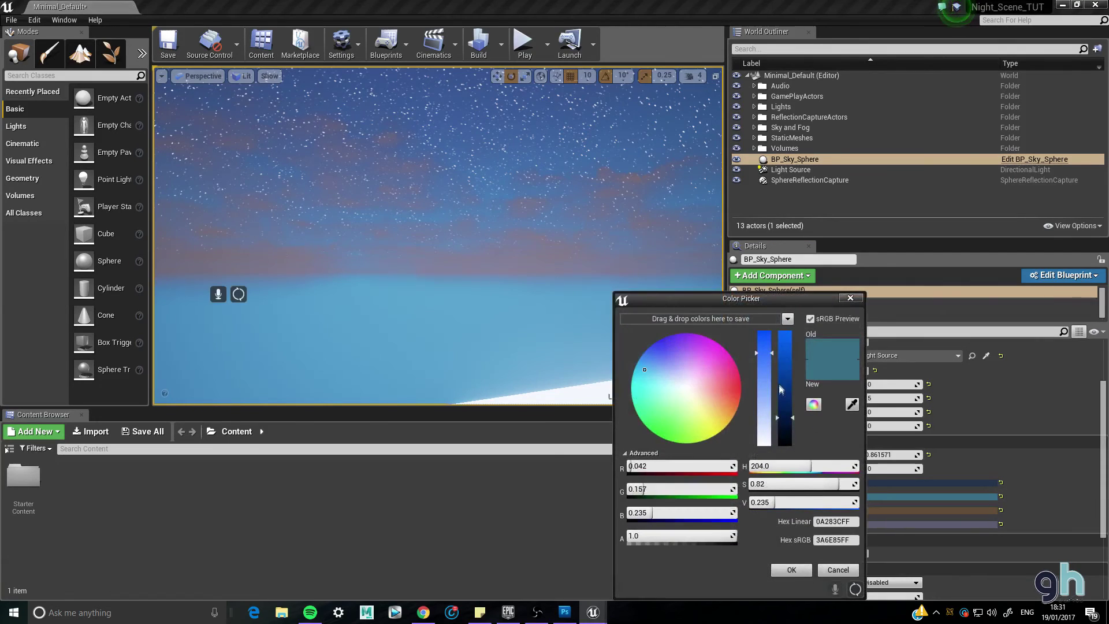
pyautogui.moveTo(781, 393); pyautogui.dragTo(781, 436)
pyautogui.click(792, 571)
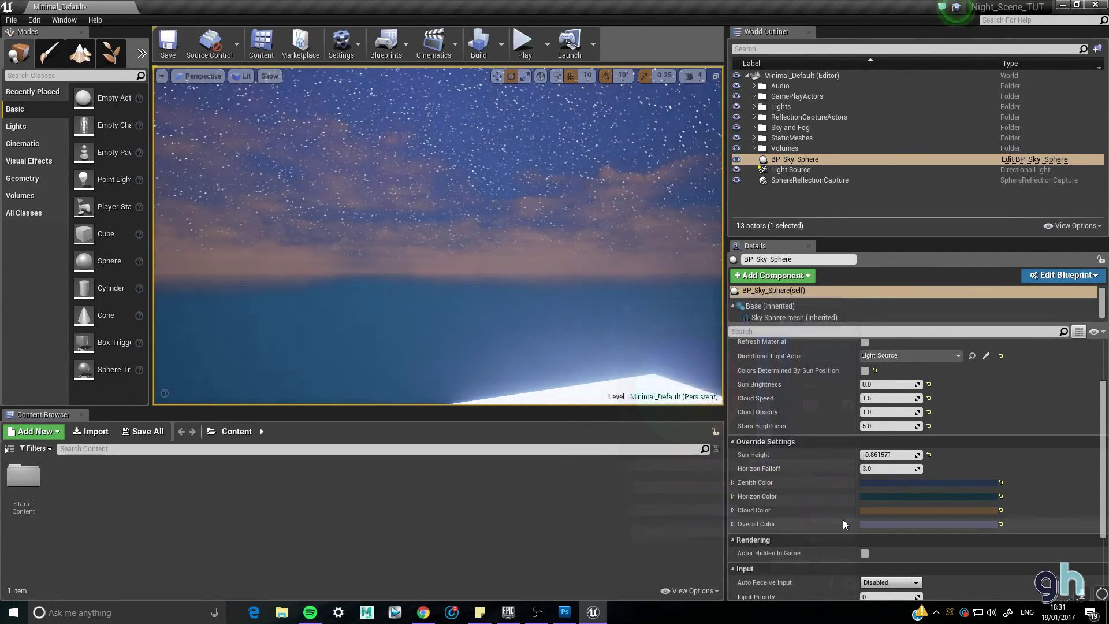
pyautogui.click(870, 510)
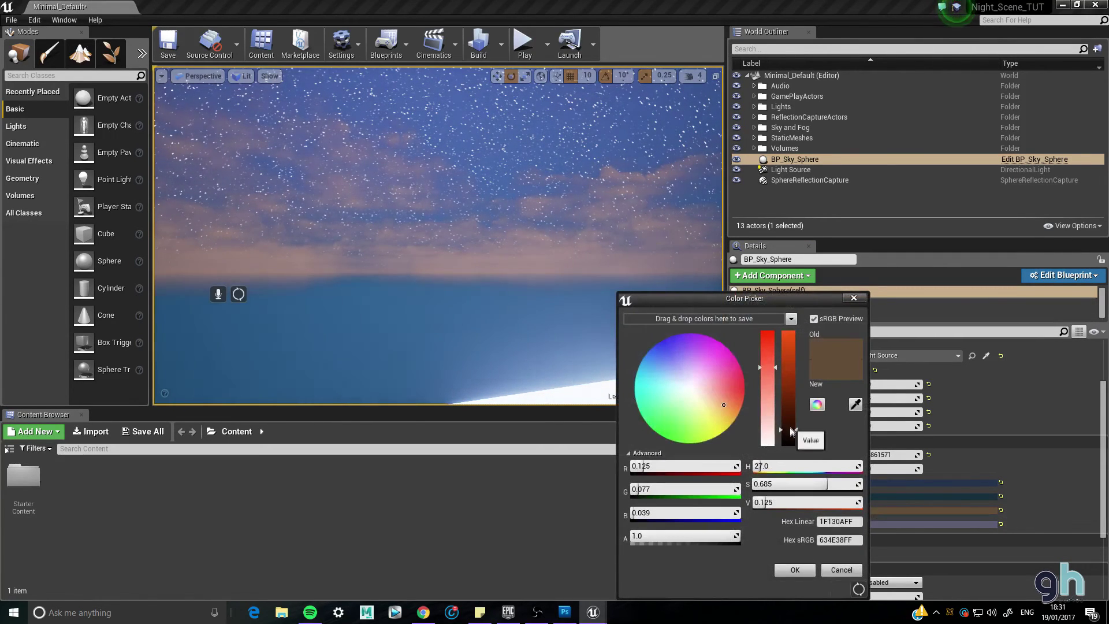
pyautogui.moveTo(789, 430); pyautogui.dragTo(789, 444)
pyautogui.click(802, 568)
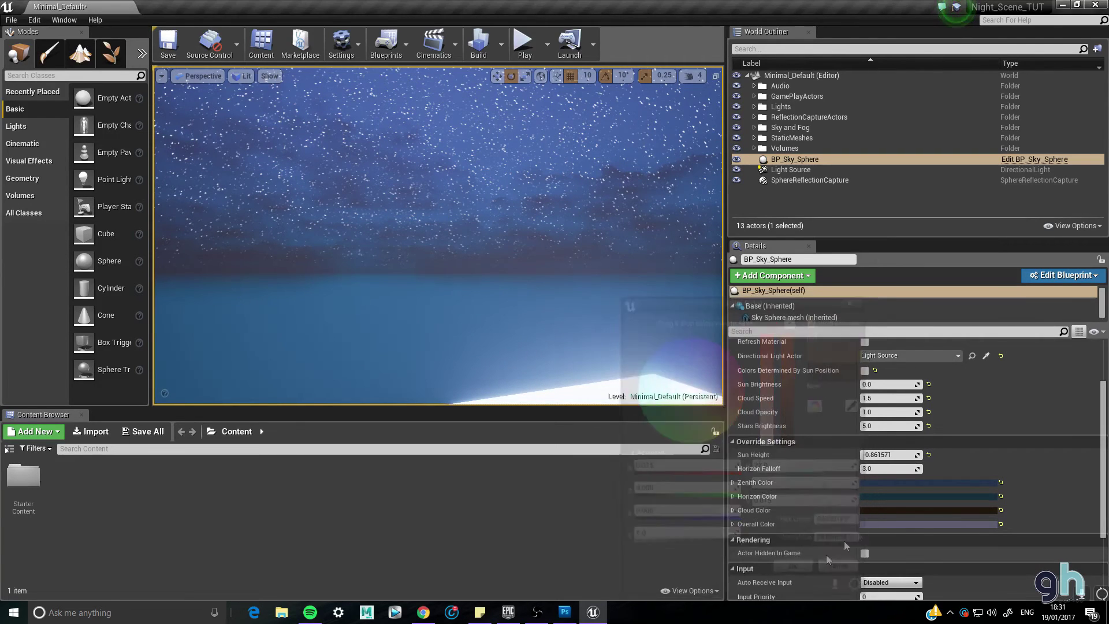
# - Change the sky sphere's Overall Color to a deep blue with hue 242, saturation 0.795 and value 0.12
pyautogui.click(872, 524)
pyautogui.moveTo(794, 409); pyautogui.dragTo(769, 352)
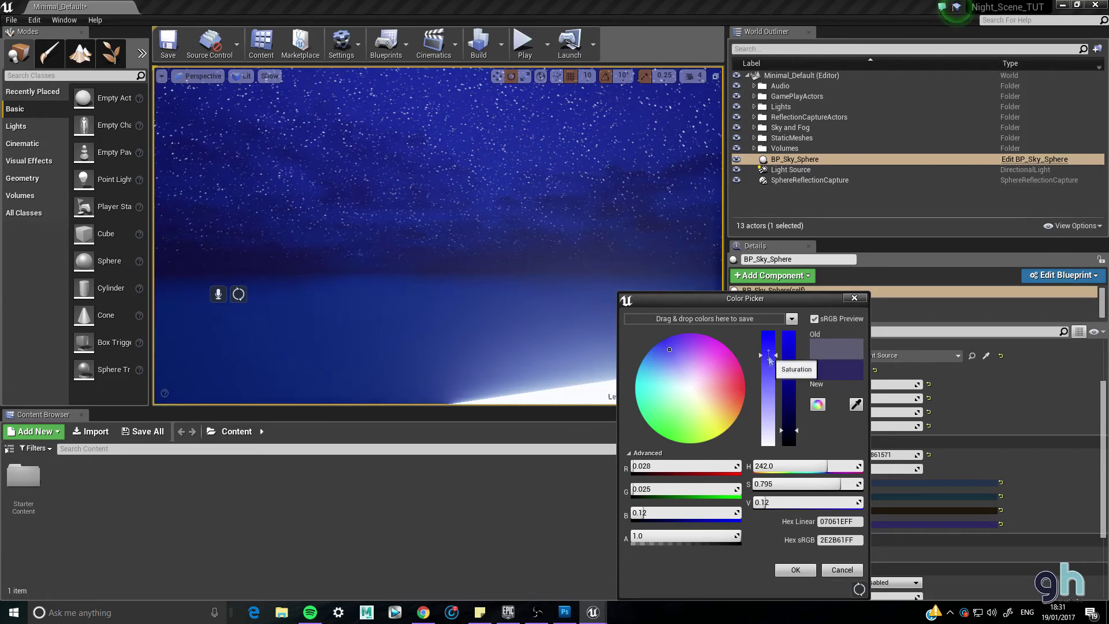
pyautogui.click(795, 571)
pyautogui.scroll(5, 900, 378)
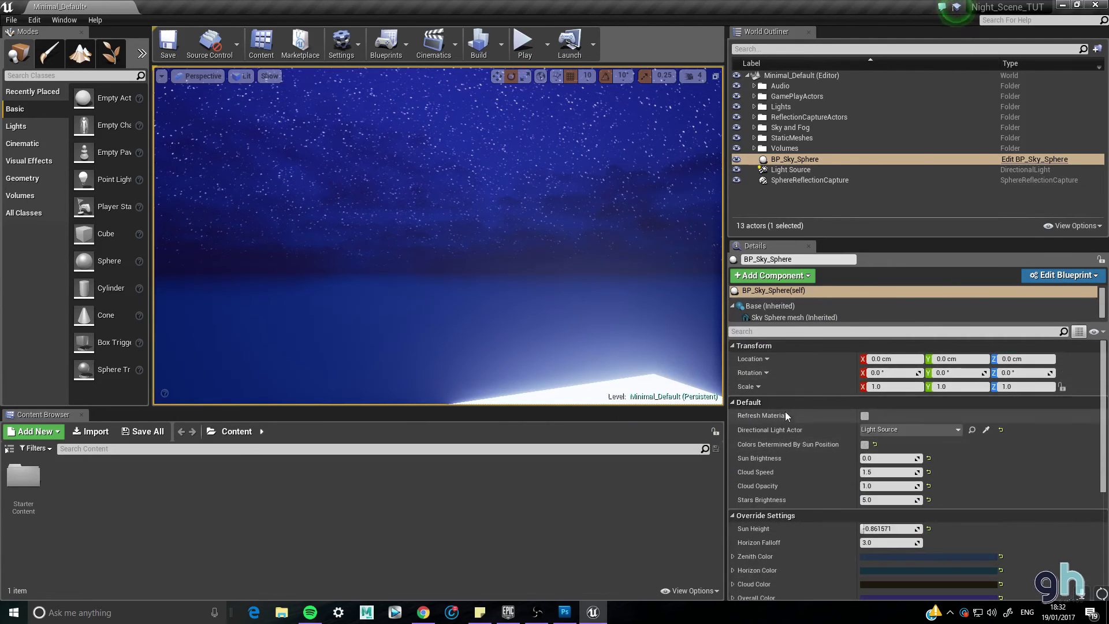
# - Set the directional Light Source's intensity to 0.5 and build the level
pyautogui.click(793, 170)
pyautogui.click(872, 431)
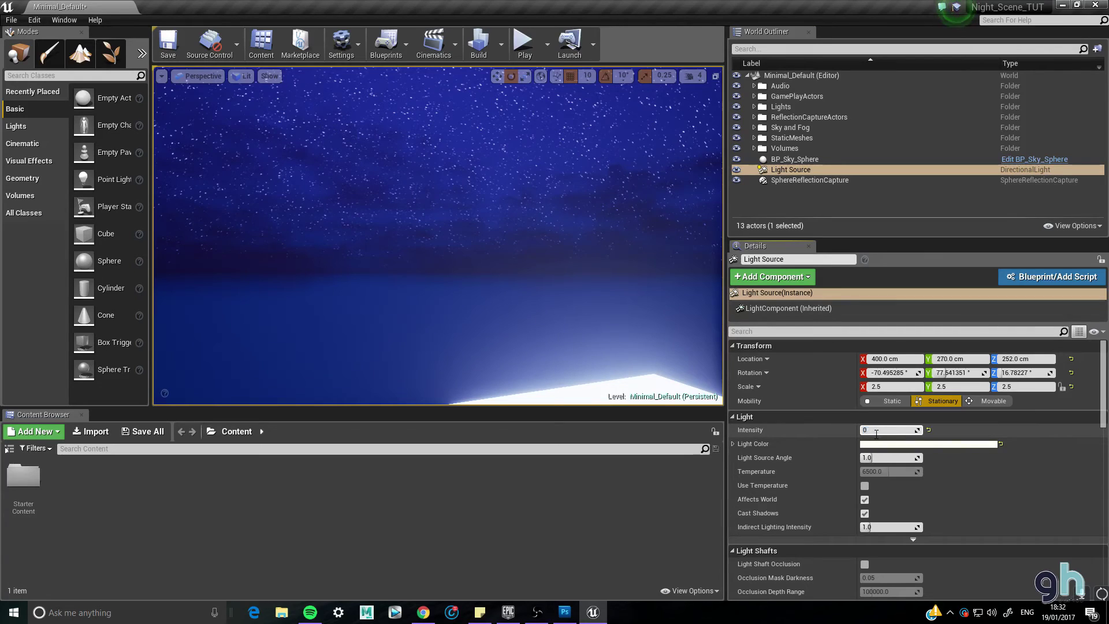
pyautogui.write('0.5')
pyautogui.press('Return')
pyautogui.click(479, 43)
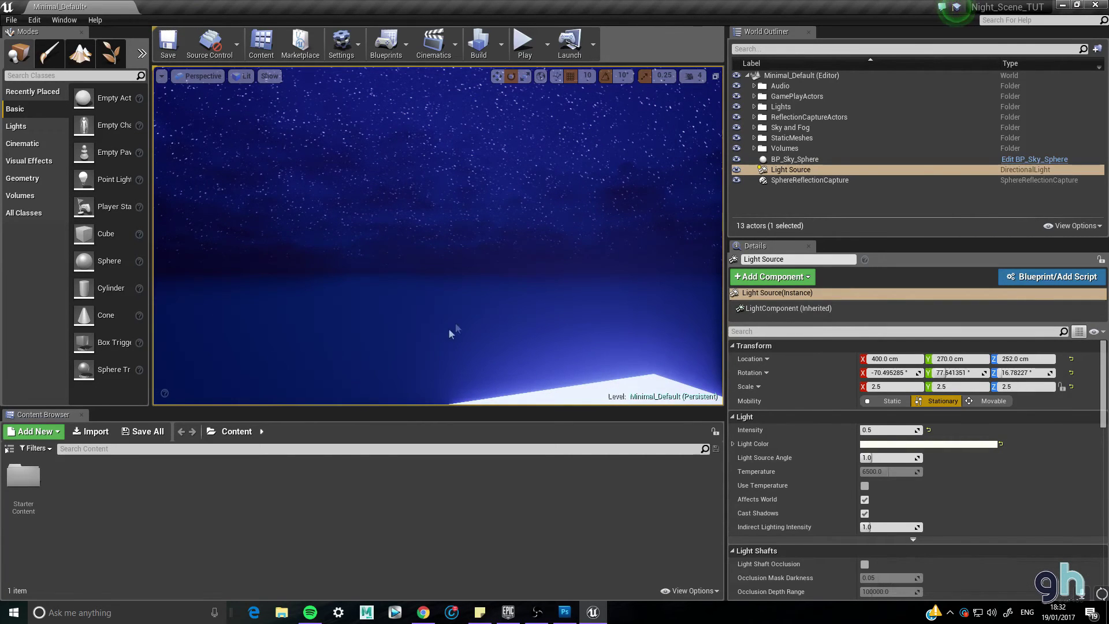
# - Add a point light above the floor and raise it to a Z location of 150 cm
pyautogui.moveTo(455, 323); pyautogui.dragTo(489, 312, button='right')
pyautogui.click(509, 300)
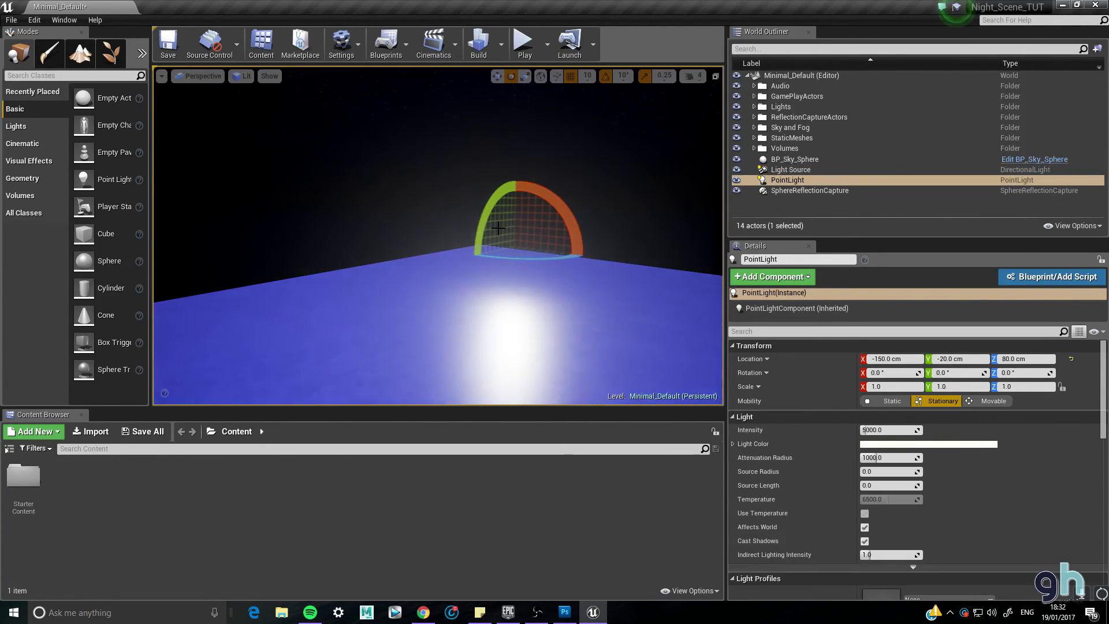
pyautogui.press('w')
pyautogui.moveTo(510, 202); pyautogui.dragTo(512, 124)
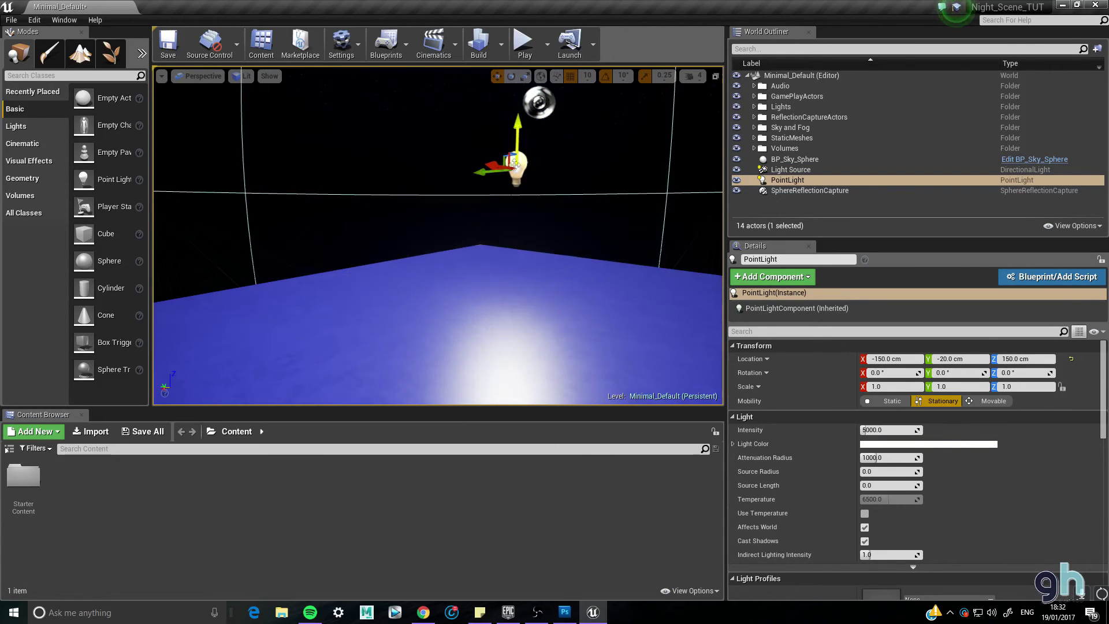
pyautogui.moveTo(512, 124); pyautogui.dragTo(464, 150, button='right')
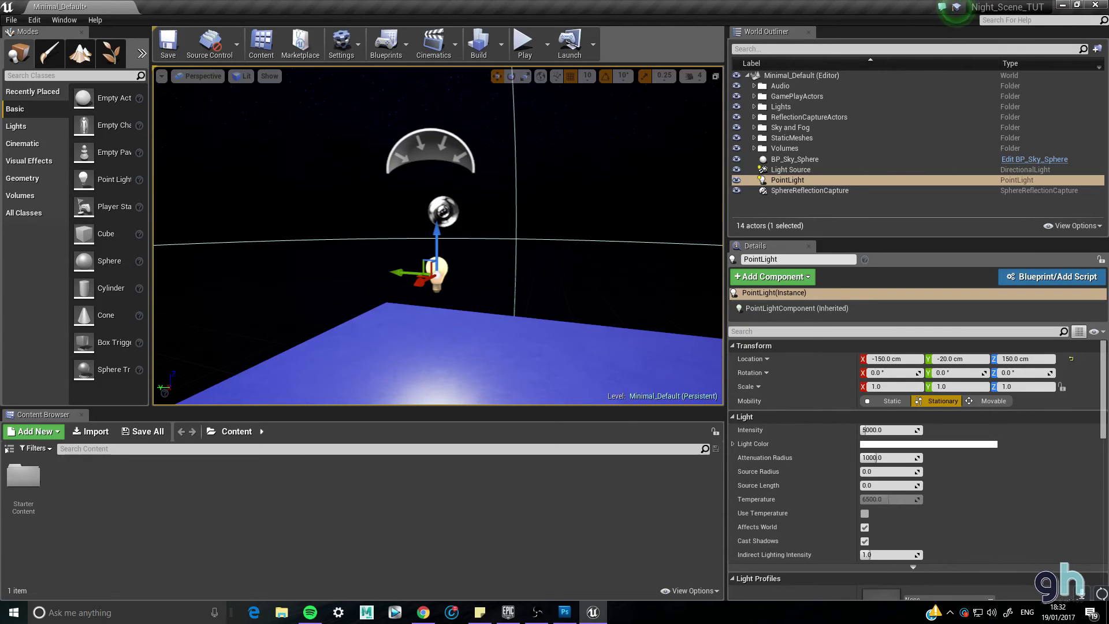
# - Save the current Minimal_Default level
pyautogui.click(33, 19)
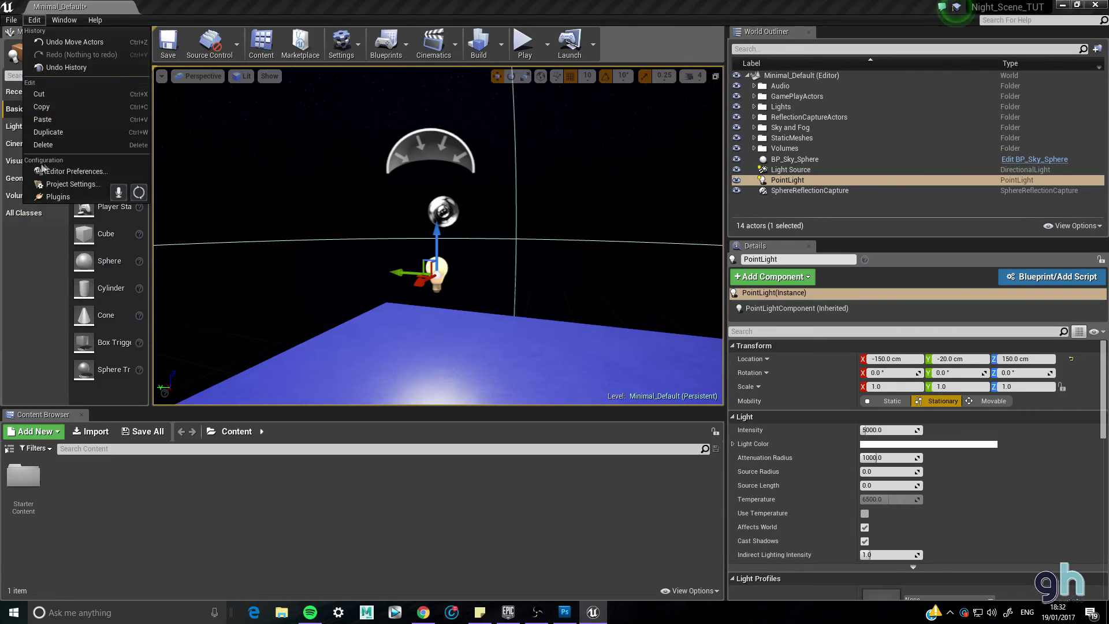
pyautogui.click(11, 20)
pyautogui.click(52, 92)
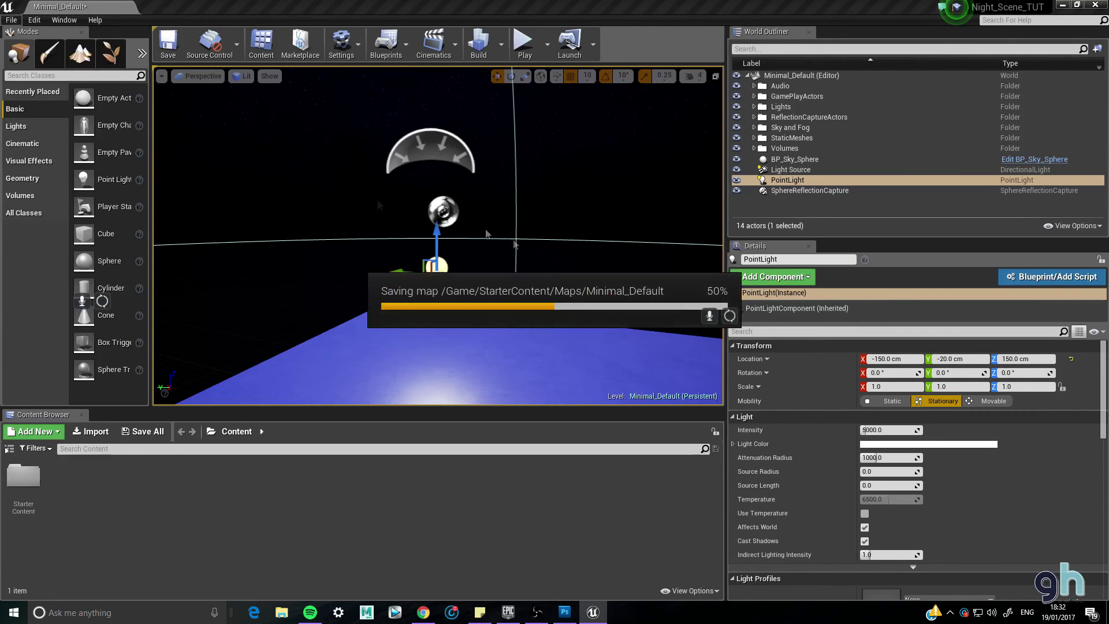